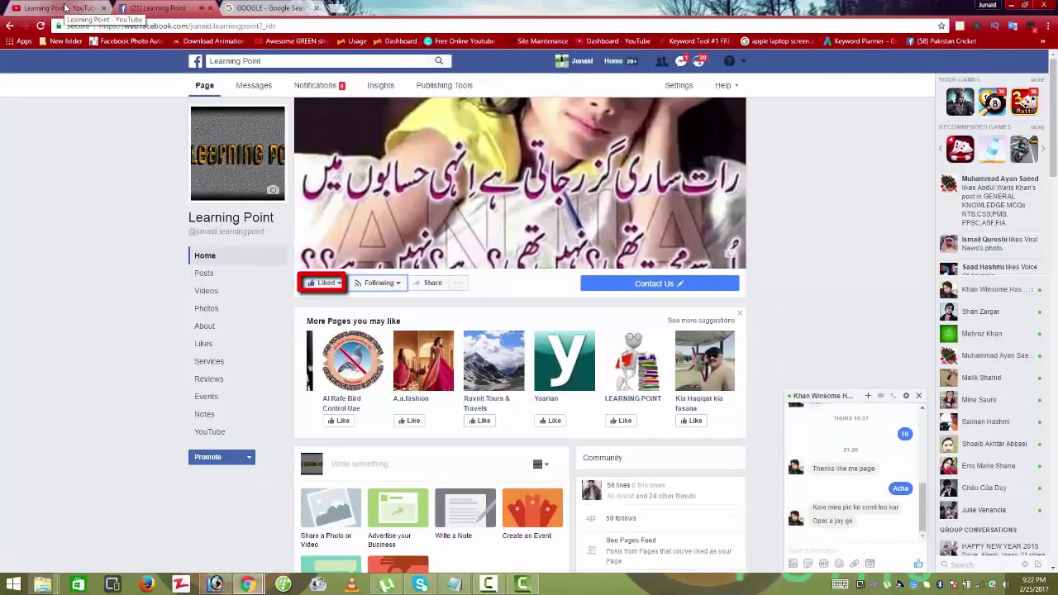
- Leave the liked and followed Learning Point Facebook page for a blank Google search page
left_click(64, 7)
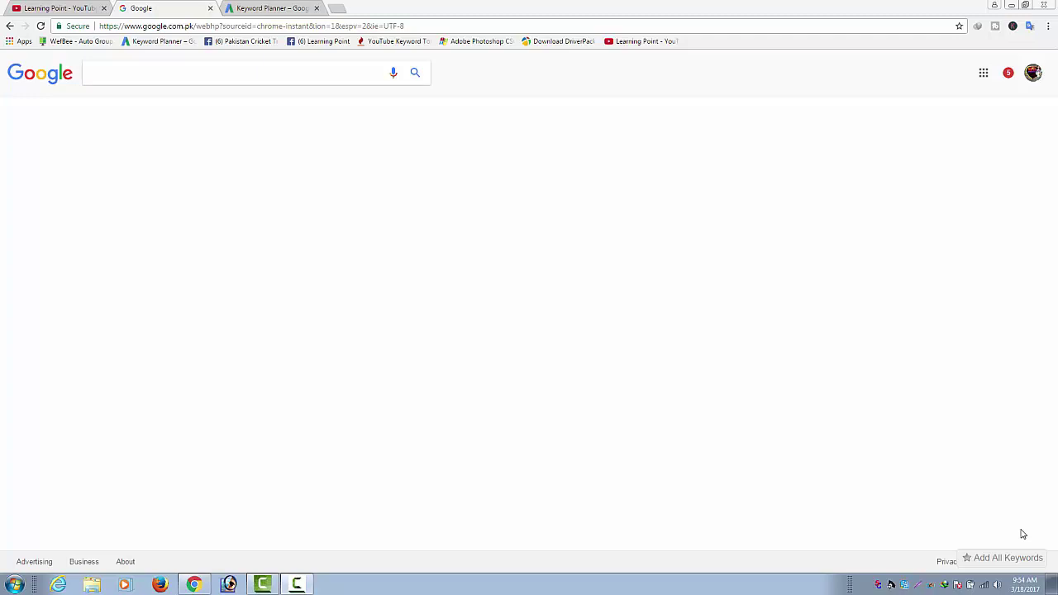
- Search Google for 'panzoid' and go to the panzoid.com home page
left_click(305, 75)
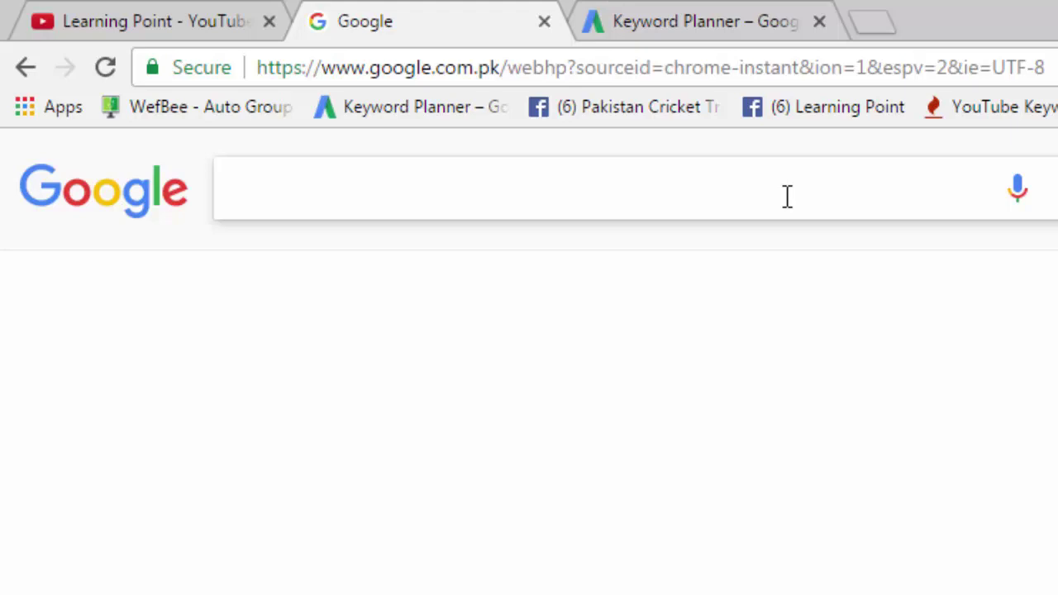
type("pan")
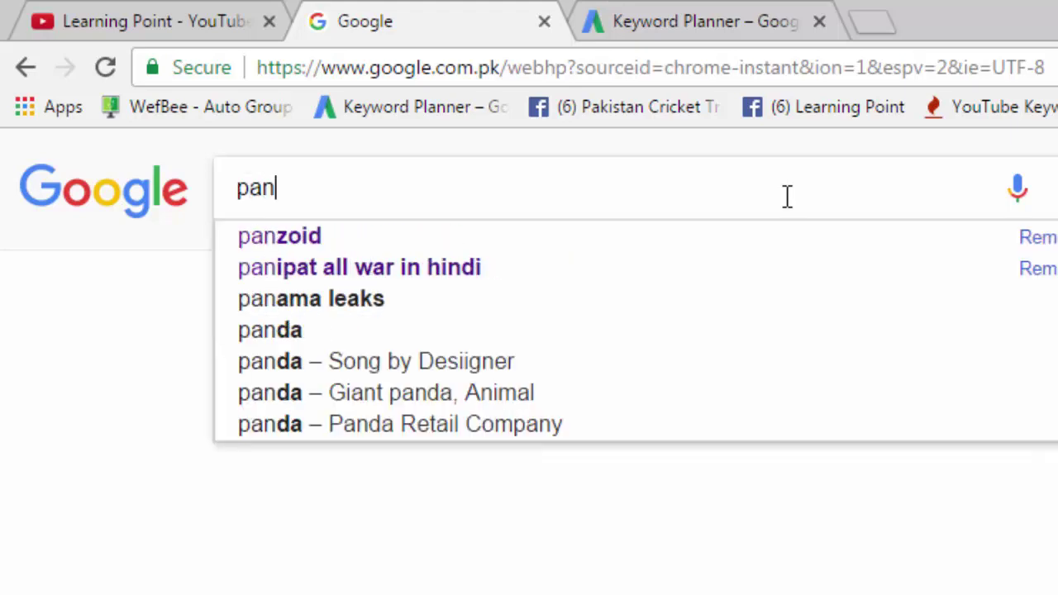
type("zoid")
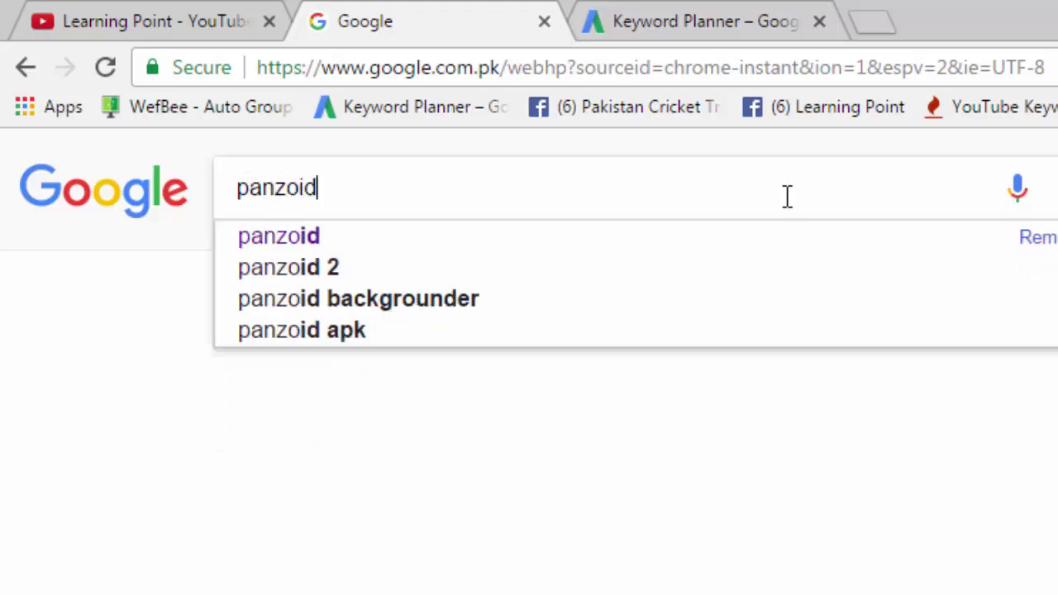
key("Return")
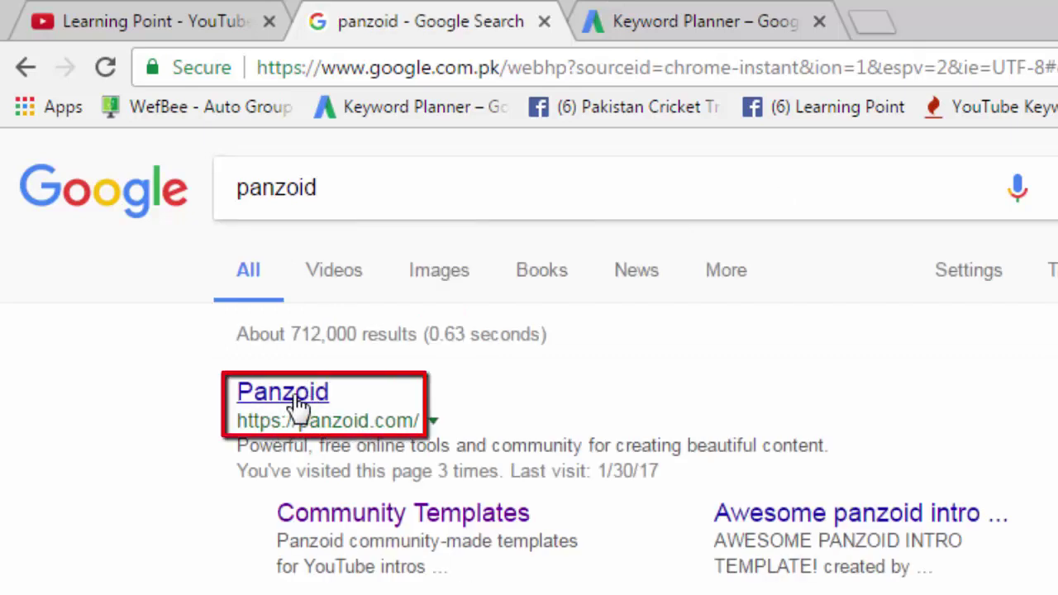
left_click(302, 401)
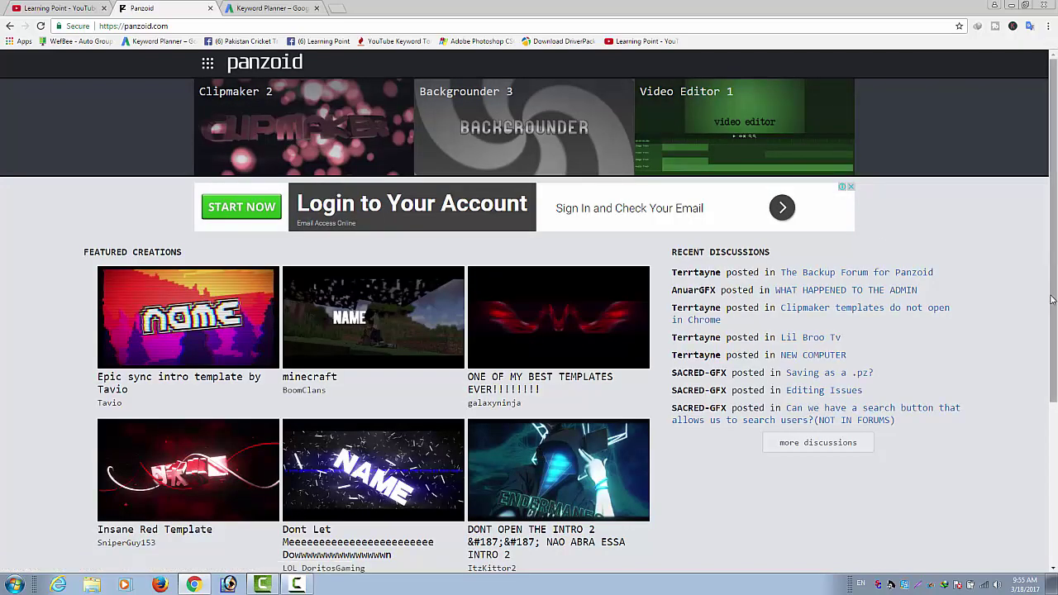
- Find the Epic Outro x TheXeroLS template among more creations and load it in Clipmaker
left_click_drag(1055, 308, 1055, 469)
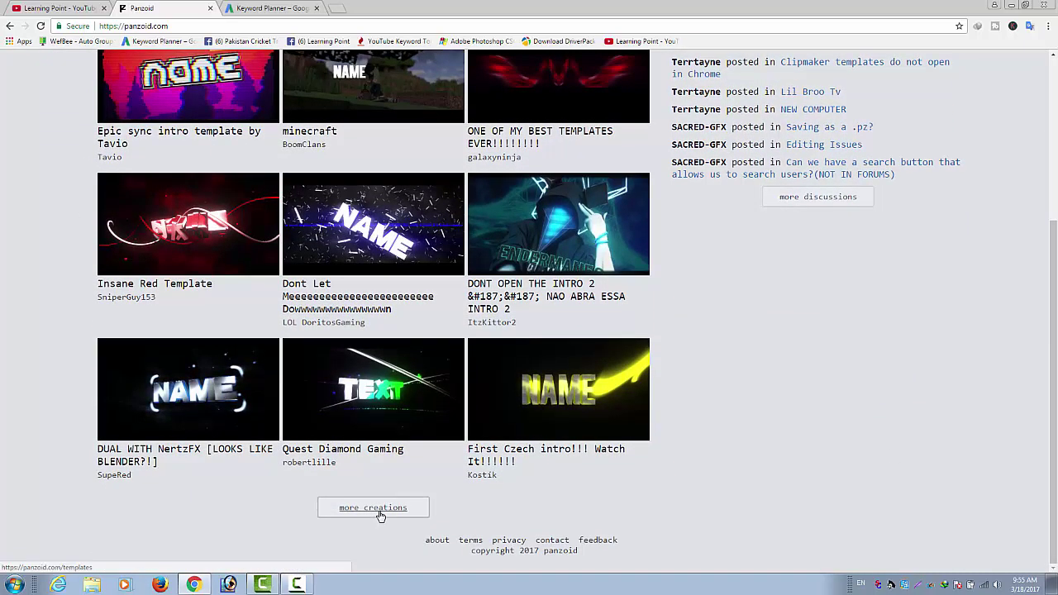
left_click(380, 512)
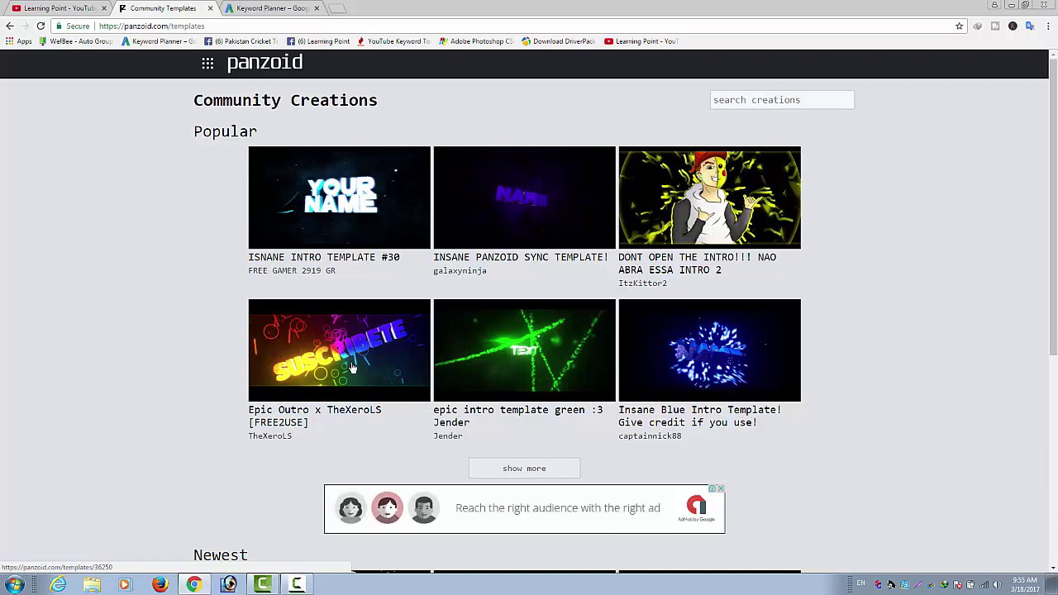
left_click(351, 368)
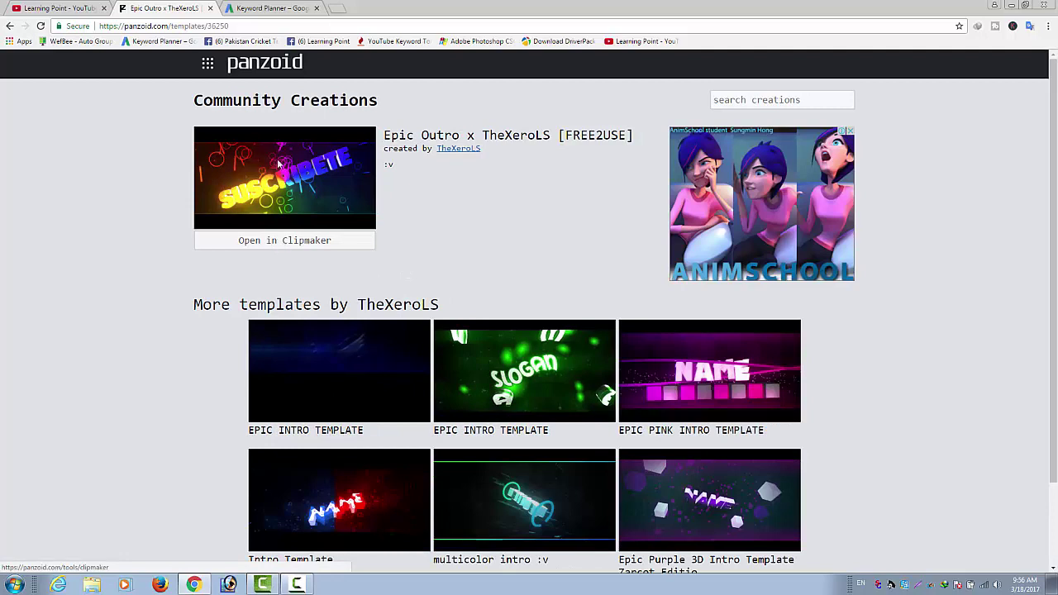
left_click(303, 242)
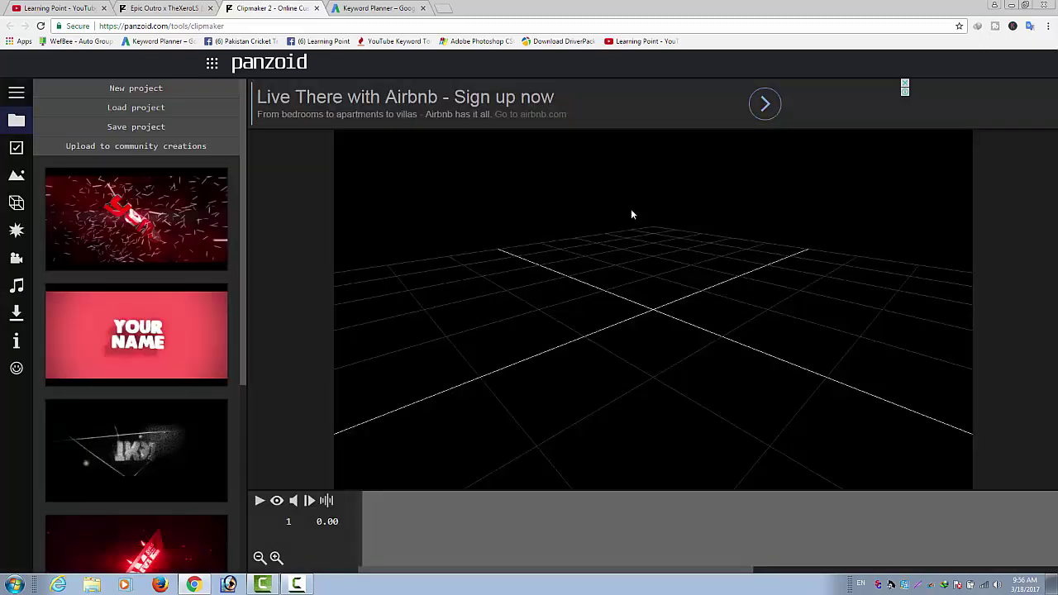
- Play the outro in rendered view with sound muted, pausing at 2.13 s on LIKE
left_click(277, 502)
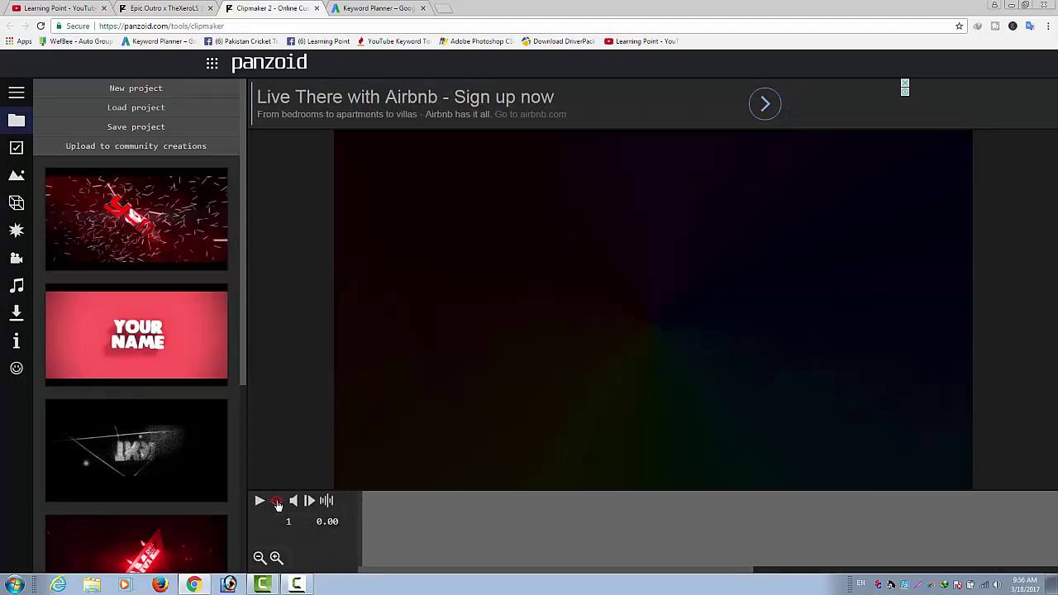
left_click(259, 501)
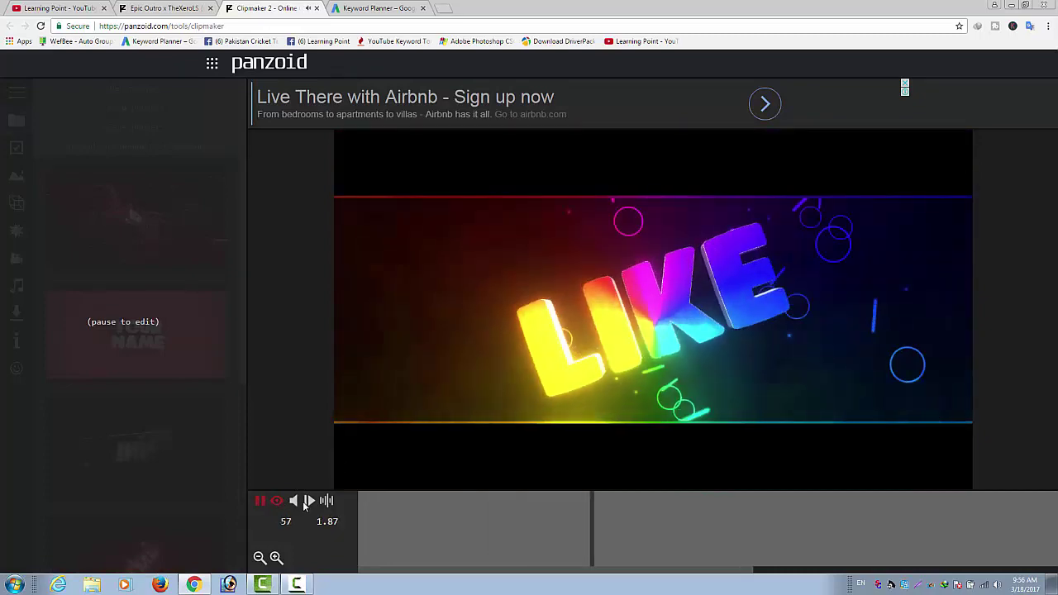
left_click(294, 501)
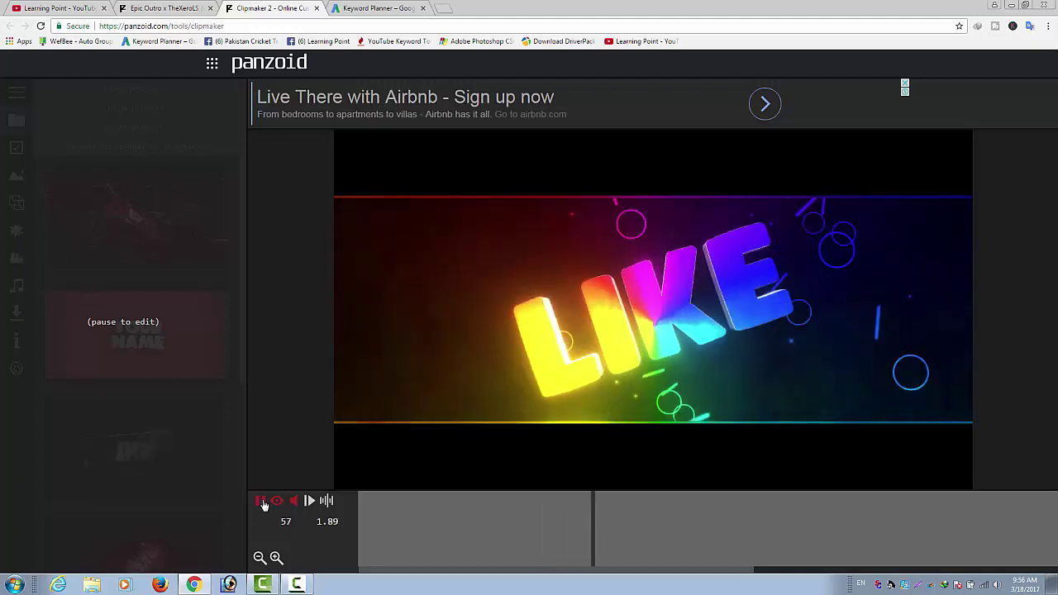
left_click(260, 502)
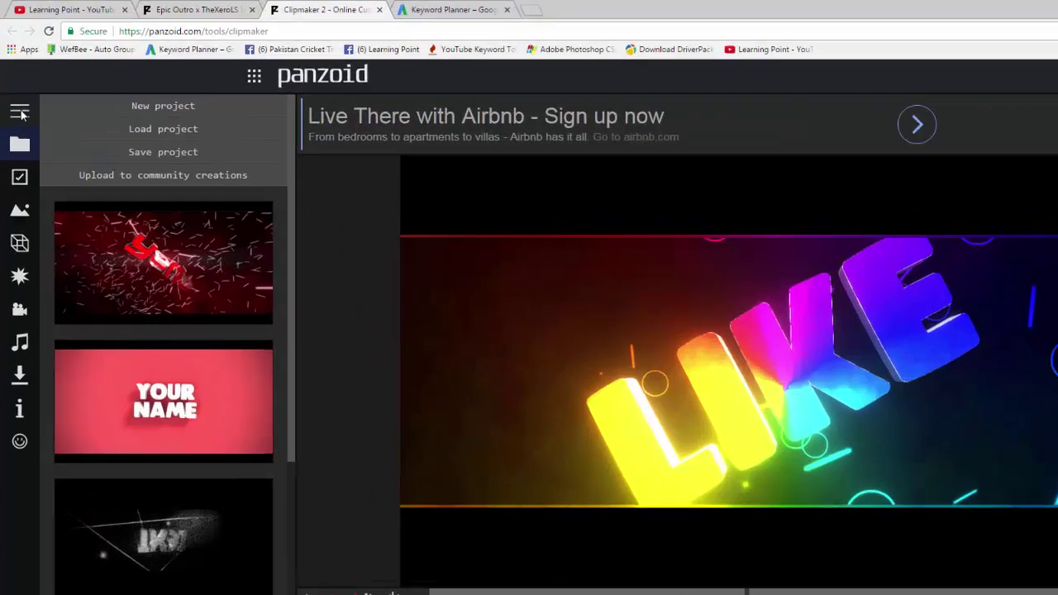
- Keep the 1080p, 30 fps, 10 s basics, then show the Outdoor, Blocks and Darkness scene choices
left_click(17, 91)
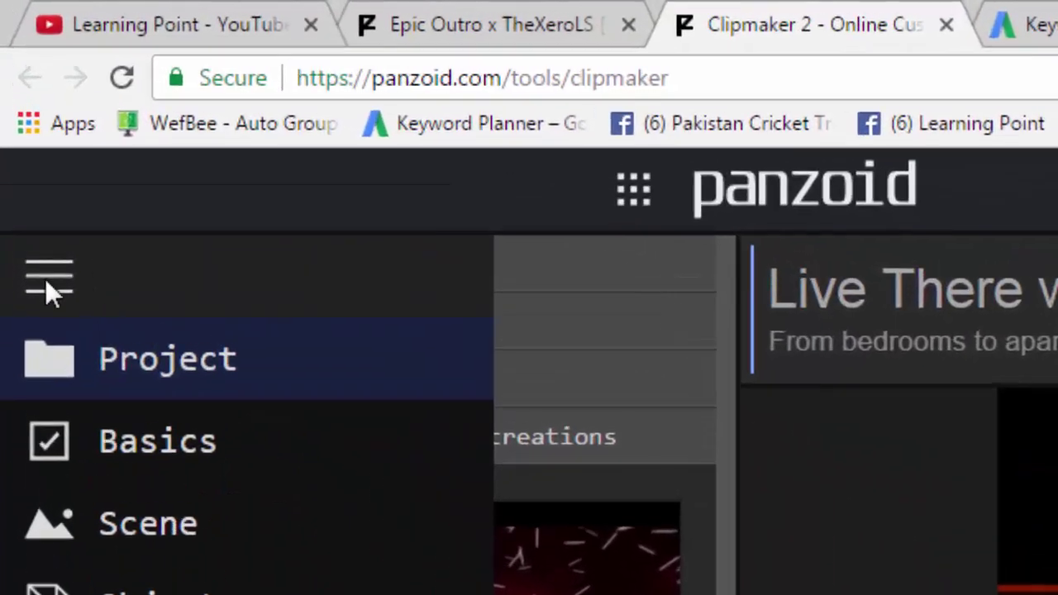
left_click(135, 451)
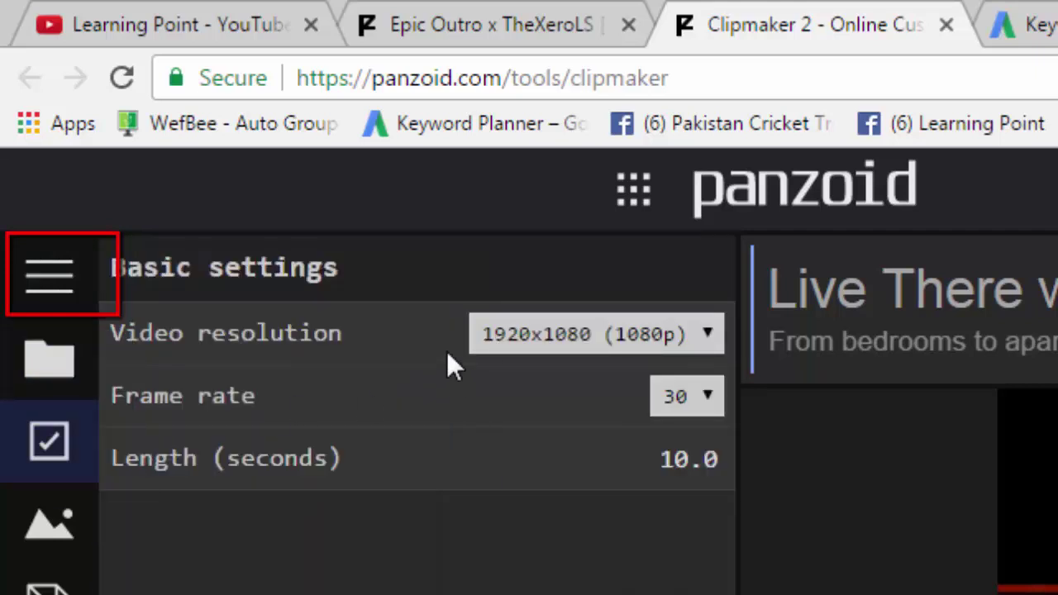
left_click(705, 333)
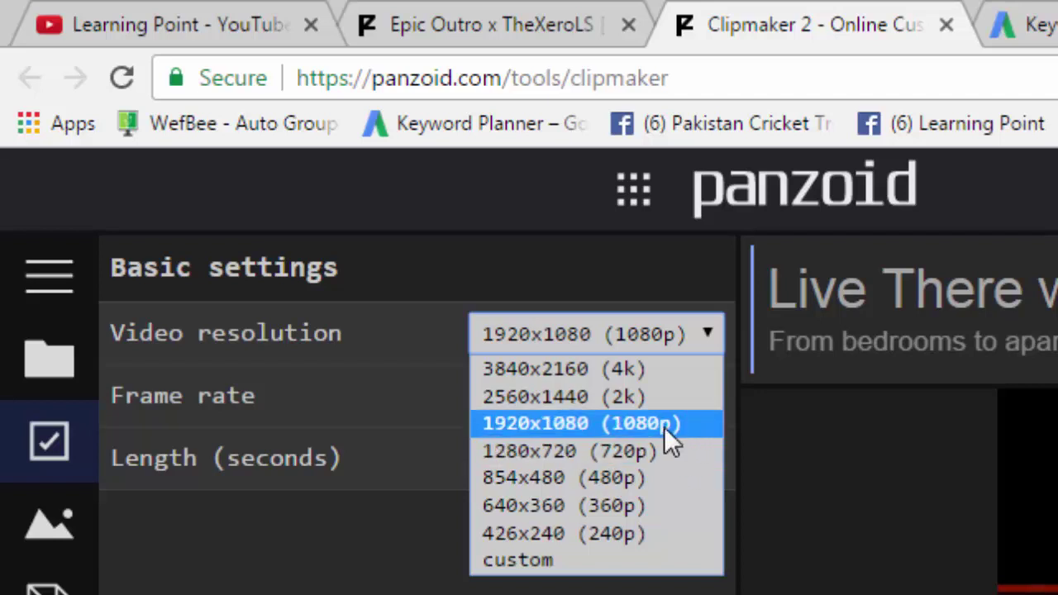
left_click(664, 427)
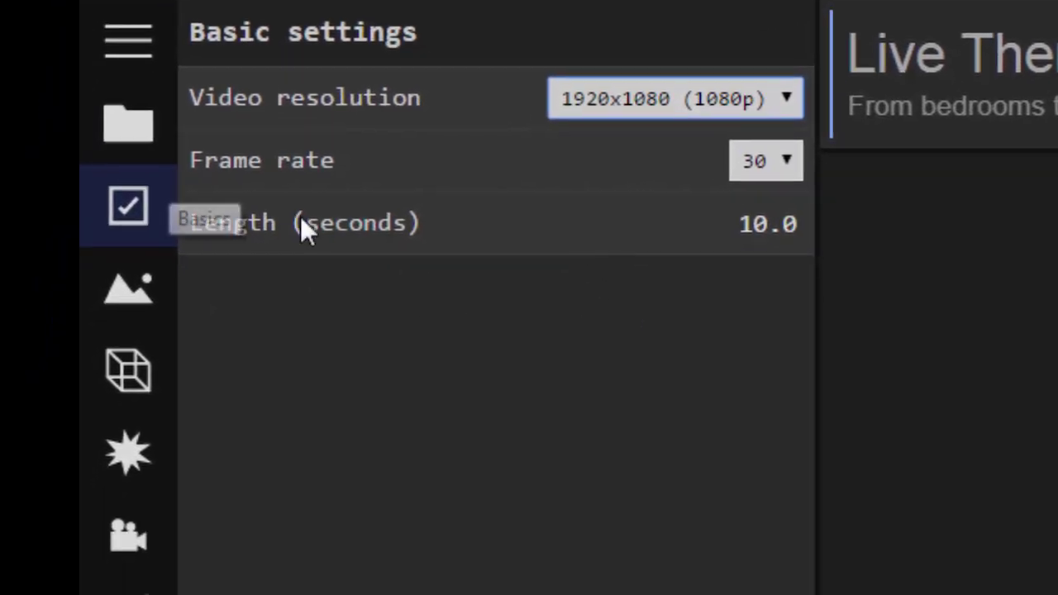
left_click(350, 225)
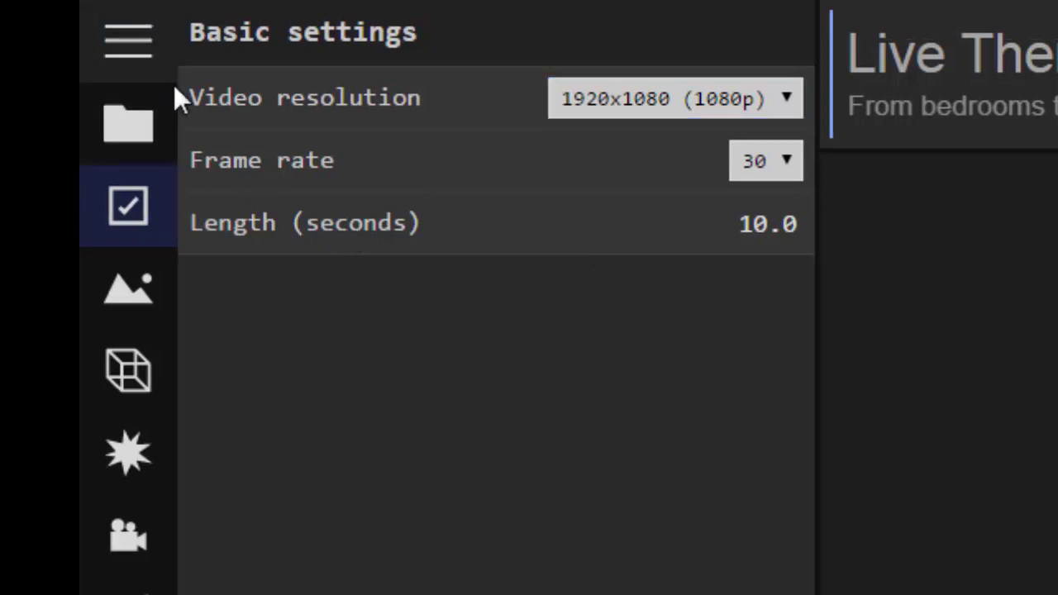
left_click(130, 283)
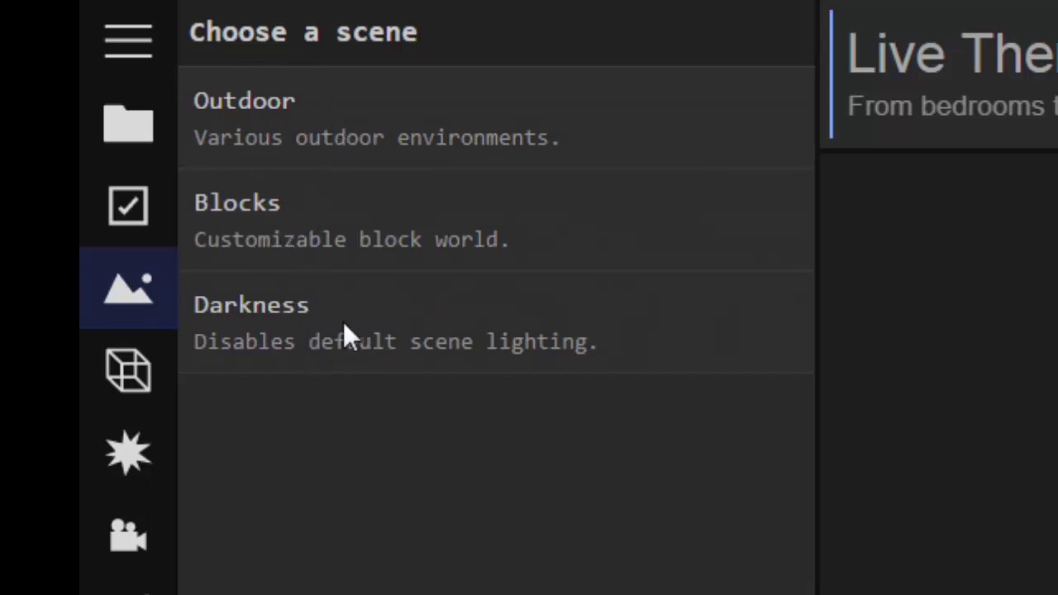
- Rename the Group: SUSCRIBETE object group to 'Learning Point'
left_click(138, 371)
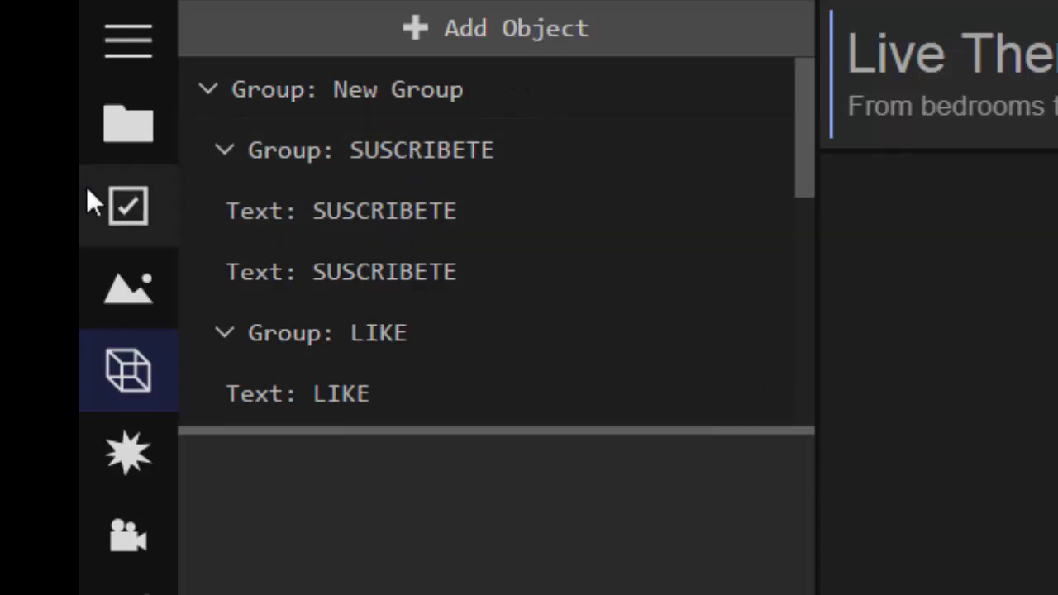
mouse_move(413, 90)
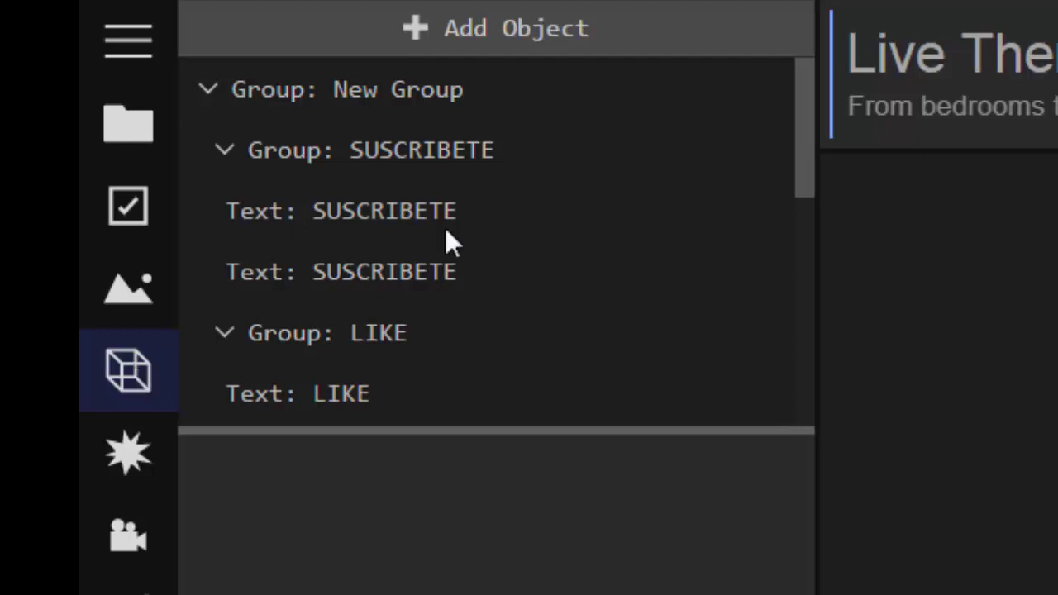
mouse_move(463, 90)
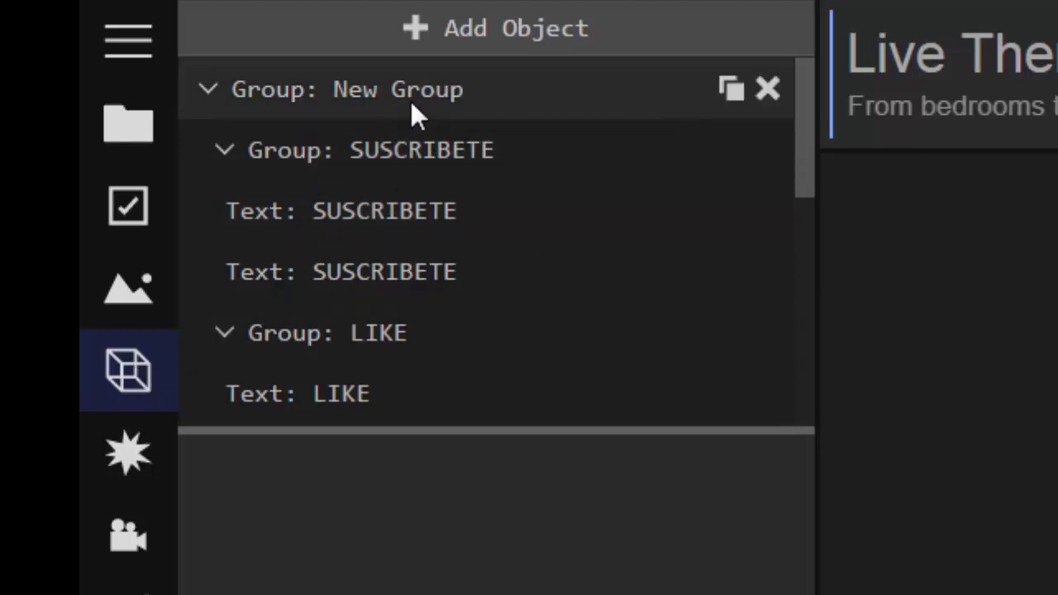
left_click(429, 152)
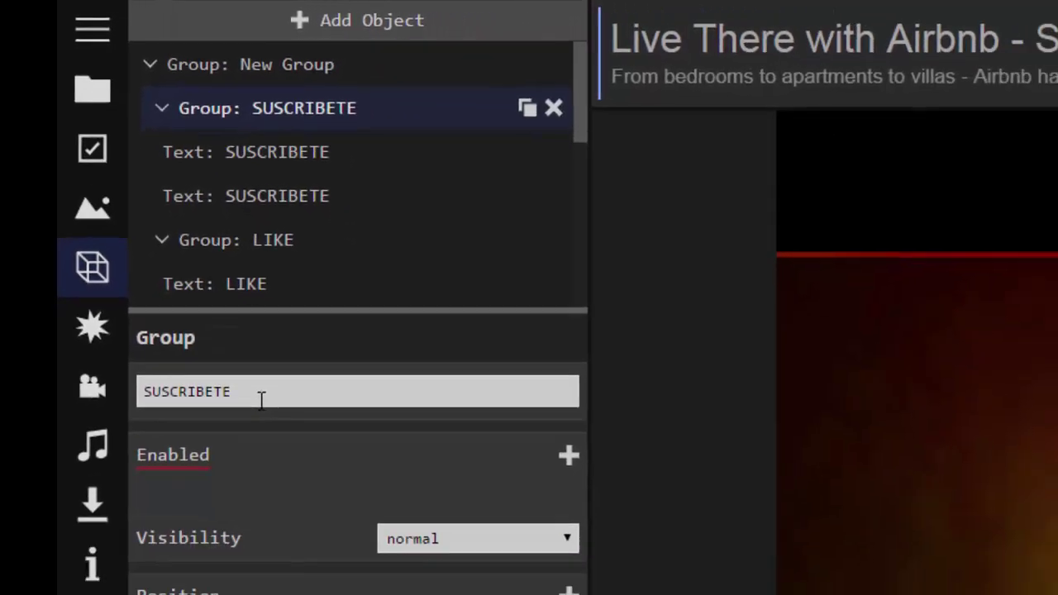
left_click(262, 392)
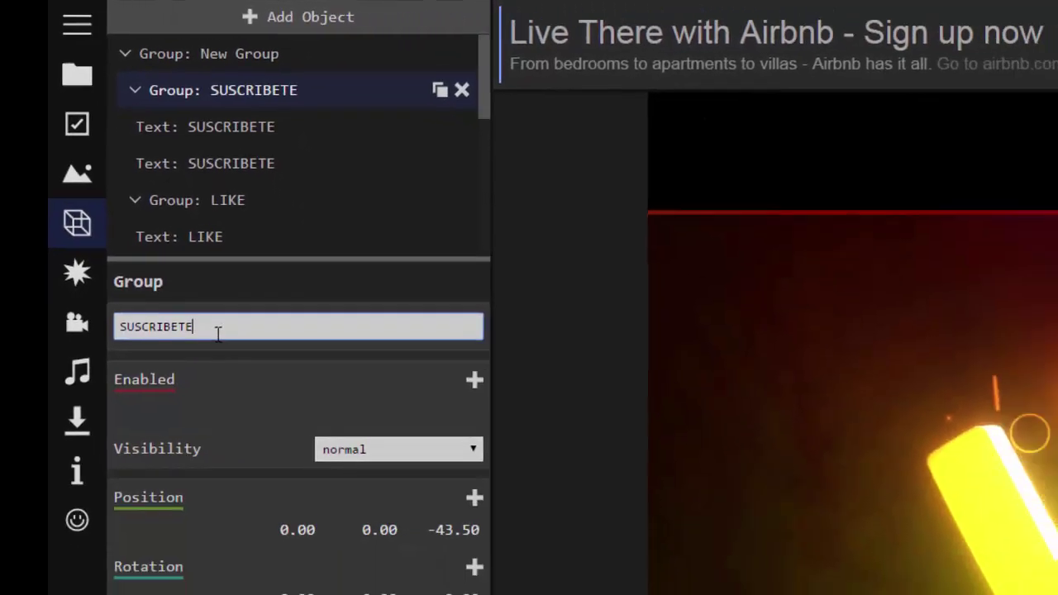
key("BackSpace")
key("BackSpace")
key("BackSpace")
key("BackSpace")
key("BackSpace")
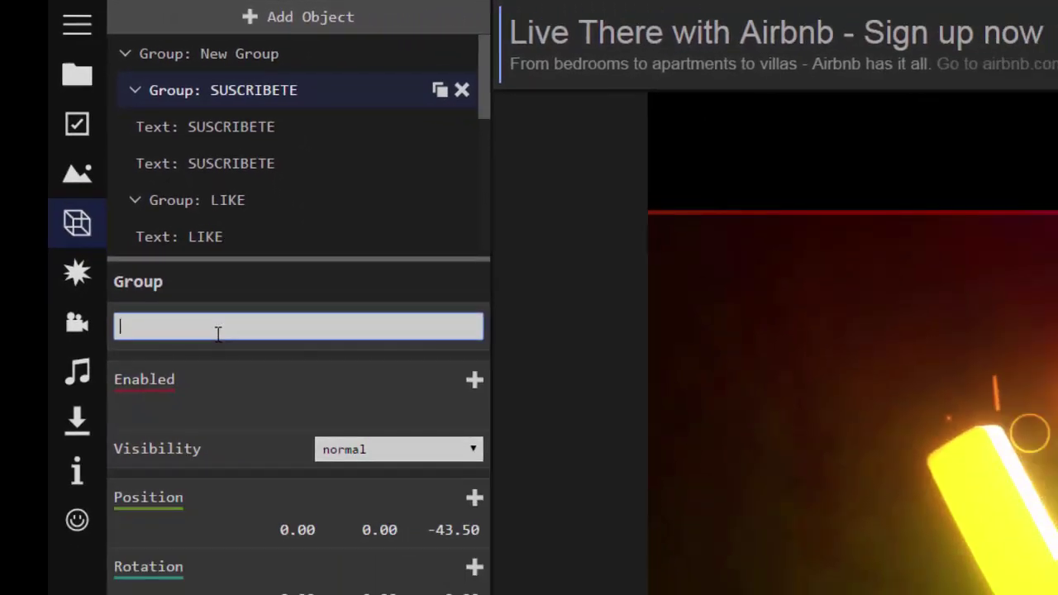
type("Lear")
type("ning ")
type("Point")
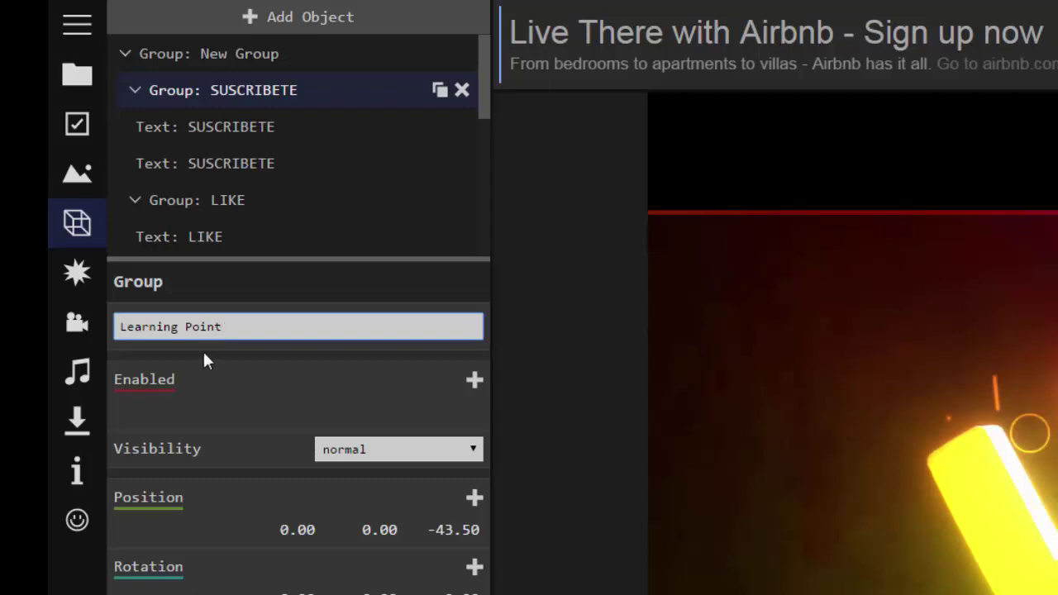
key("ctrl+a")
key("ctrl+c")
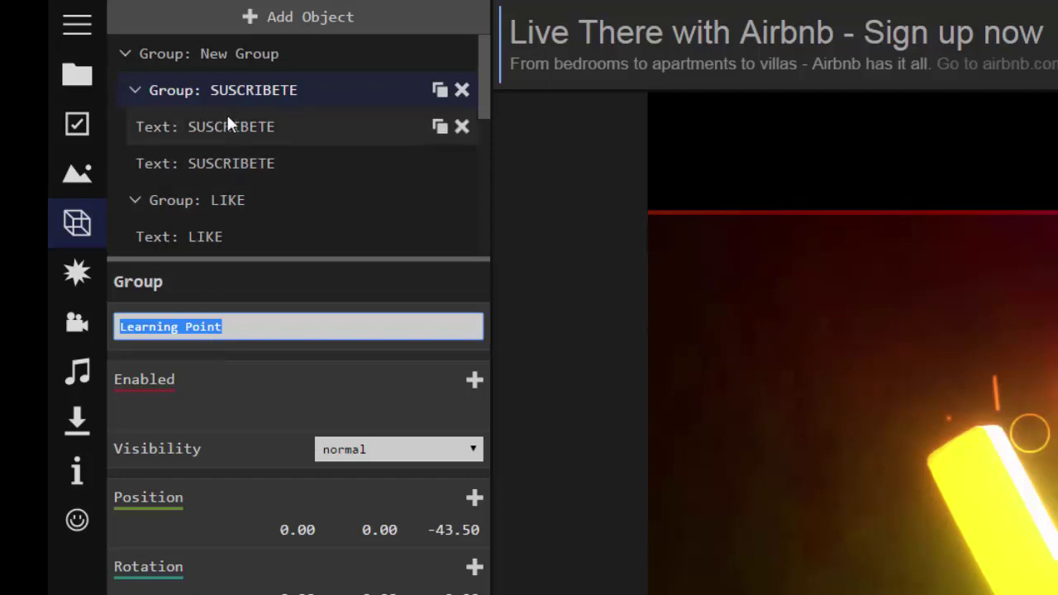
left_click(229, 125)
left_click(229, 90)
left_click(227, 324)
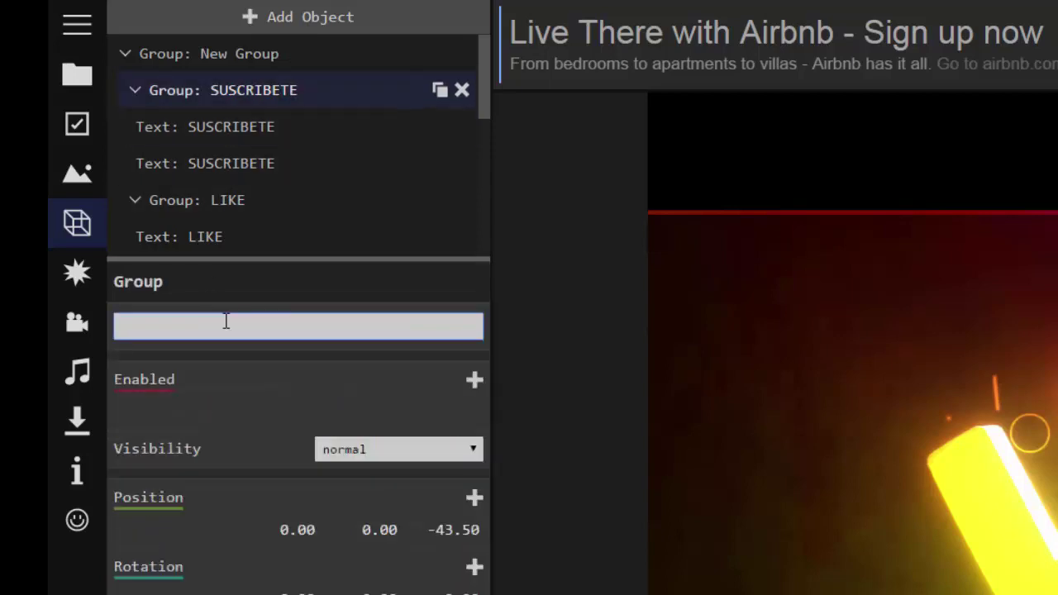
key("ctrl+v")
key("Return")
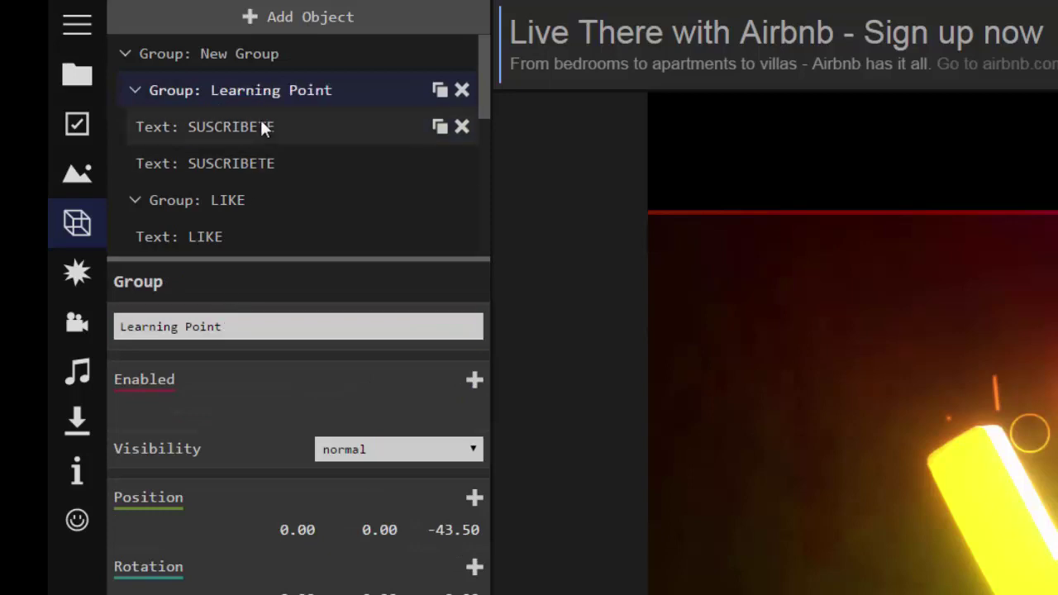
- Change both SUSCRIBETE 3D text objects to read 'Learning Point'
left_click(263, 128)
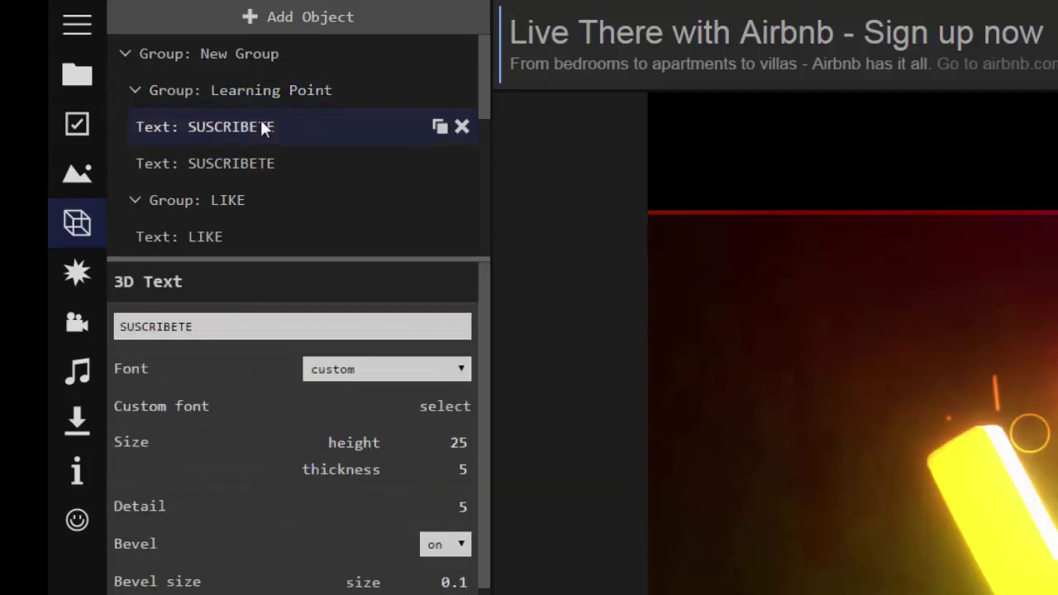
left_click(212, 315)
key("BackSpace")
key("BackSpace")
key("BackSpace")
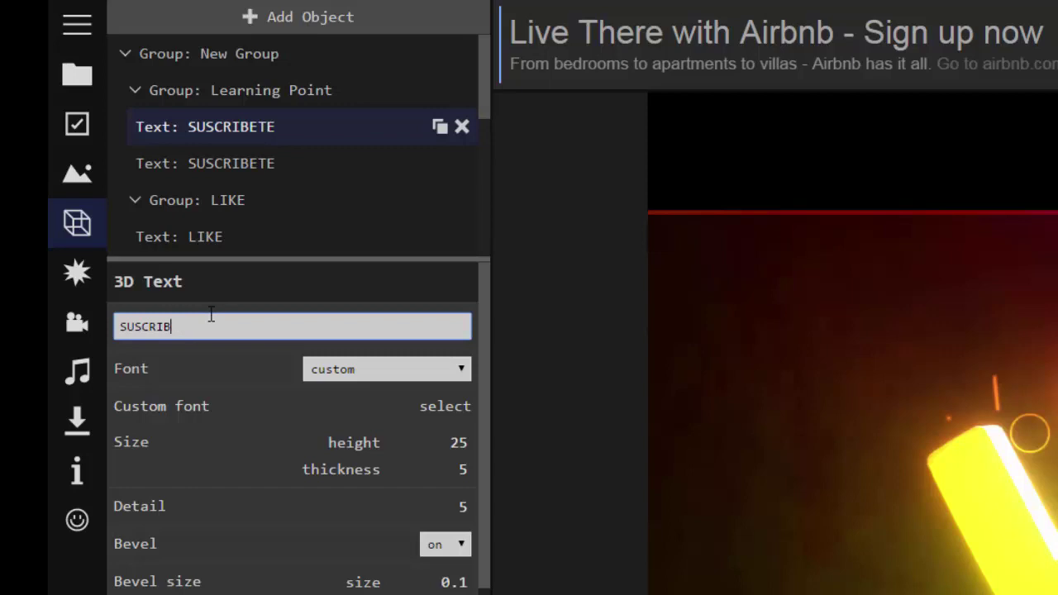
key("BackSpace")
key("BackSpace")
key("BackSpace")
type("Learning Point")
key("Return")
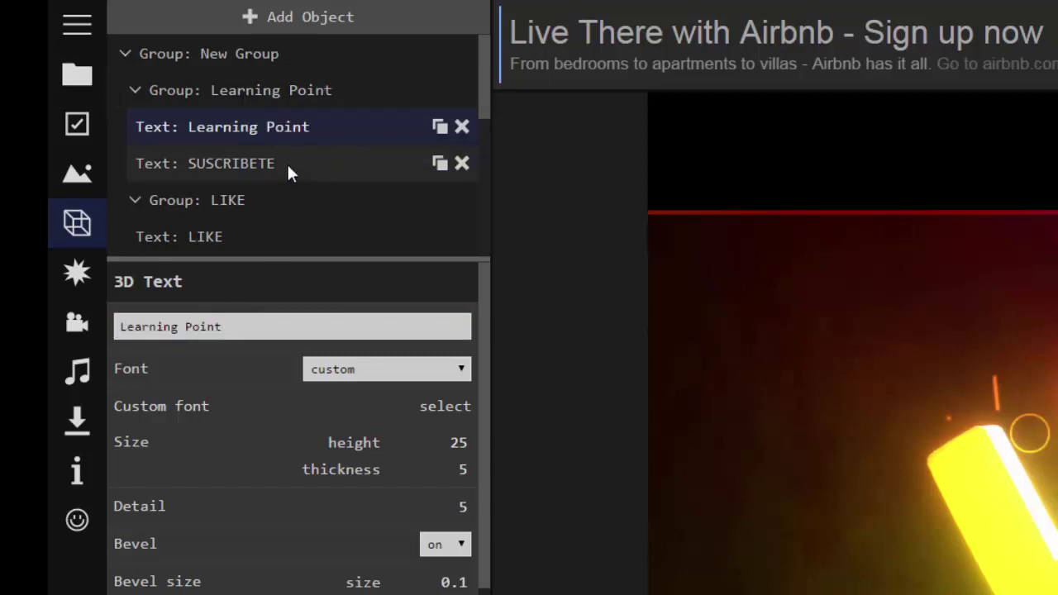
left_click(289, 171)
left_click(235, 332)
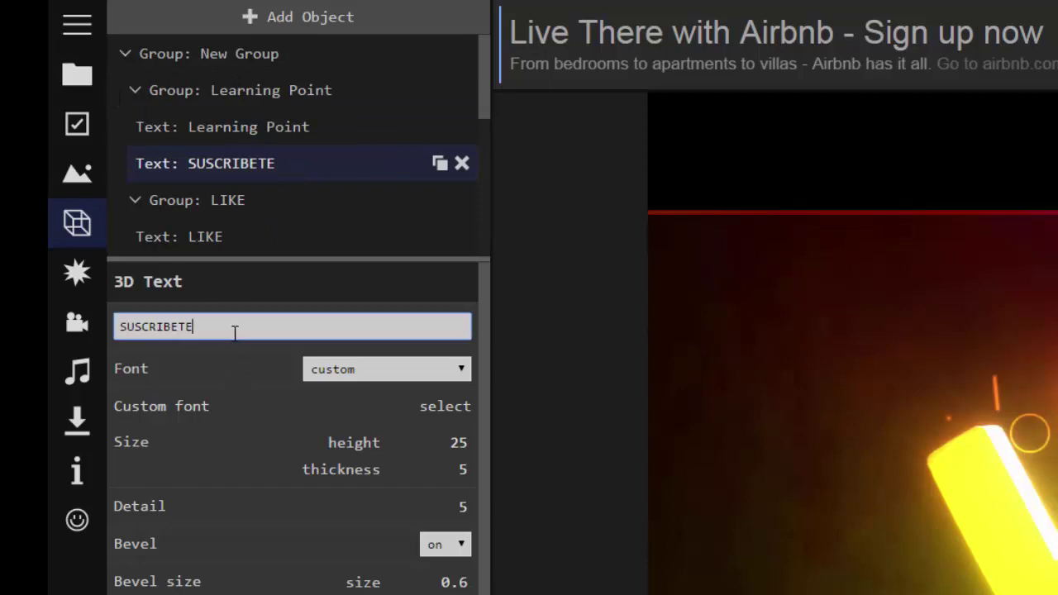
key("BackSpace")
key("BackSpace")
key("BackSpace")
key("BackSpace")
type("Learning Point")
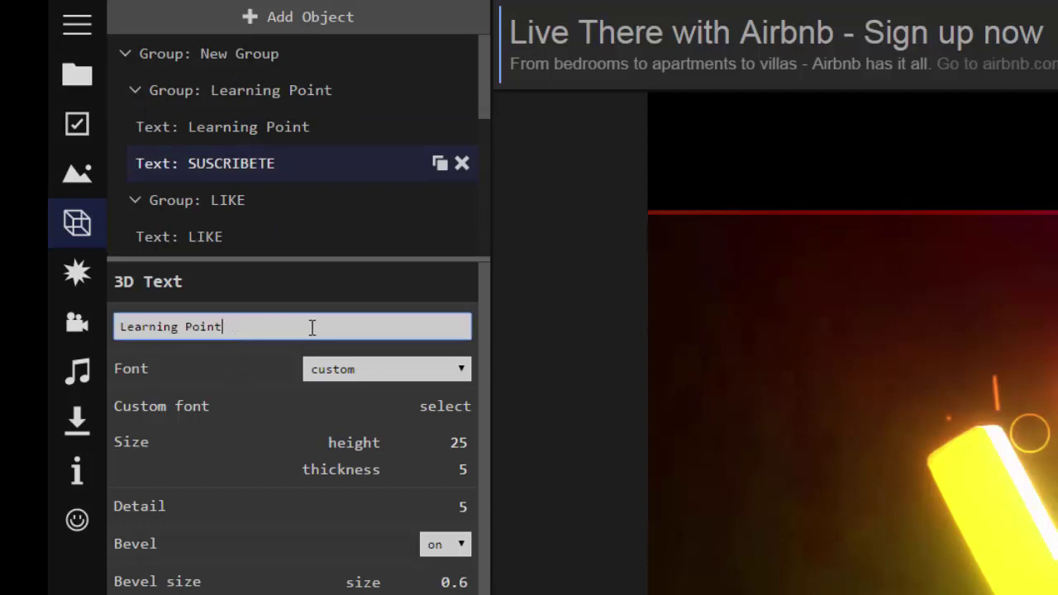
key("Return")
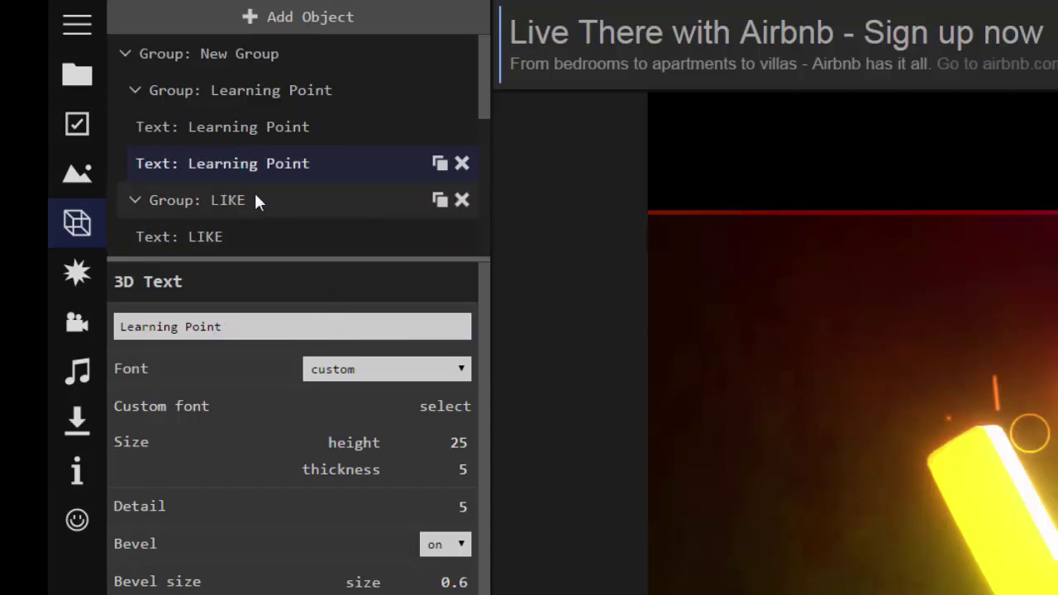
left_click(255, 201)
- Rename the Group: LIKE group to the creator's full name
left_click(190, 330)
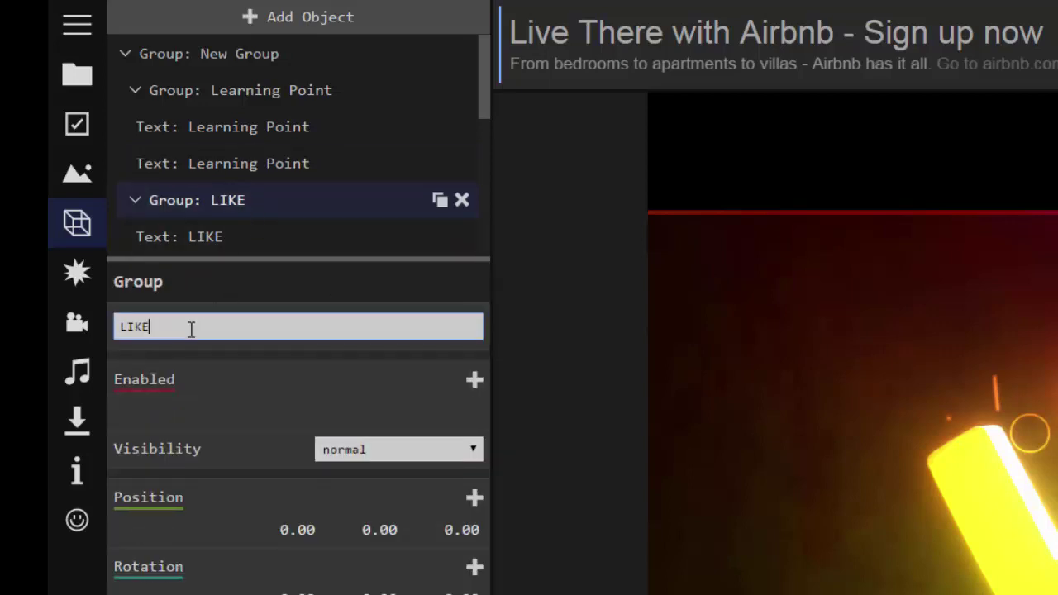
key("BackSpace")
key("BackSpace")
key("BackSpace")
key("BackSpace")
type("Juna")
type("id M")
type("usheer")
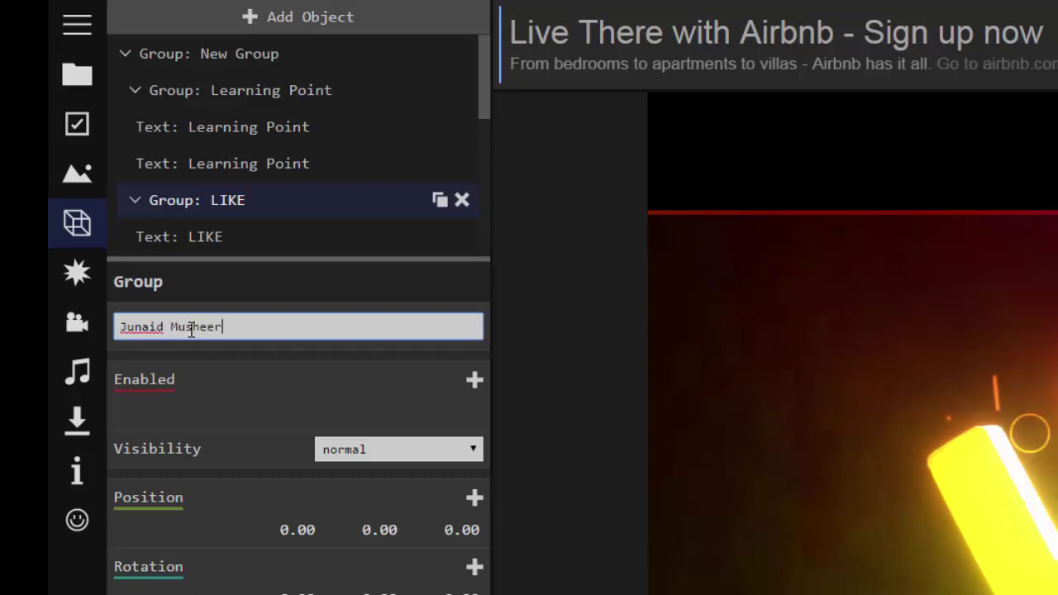
key("ctrl+a")
key("ctrl+c")
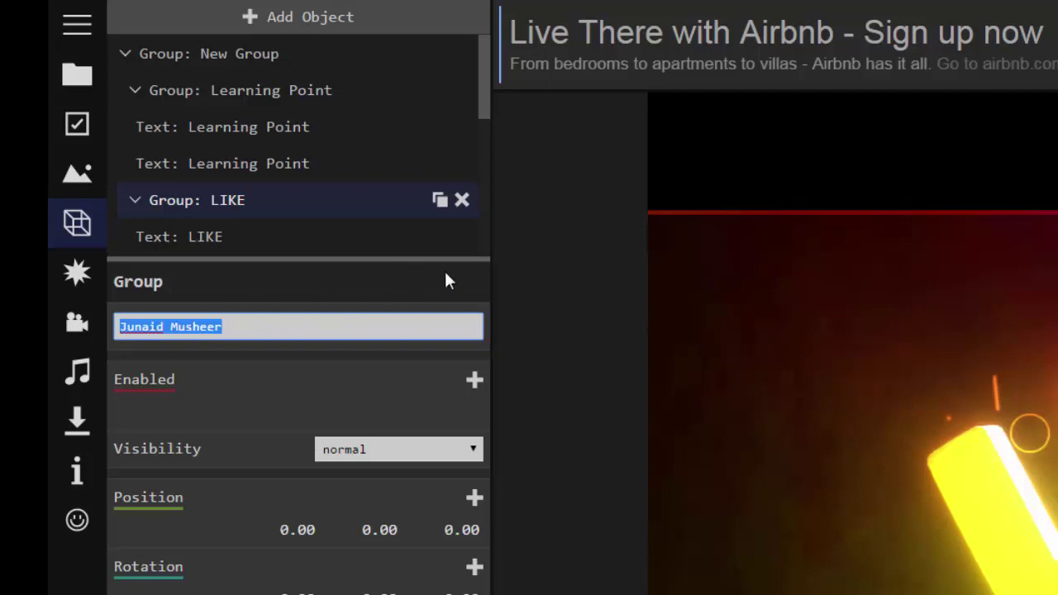
key("Right")
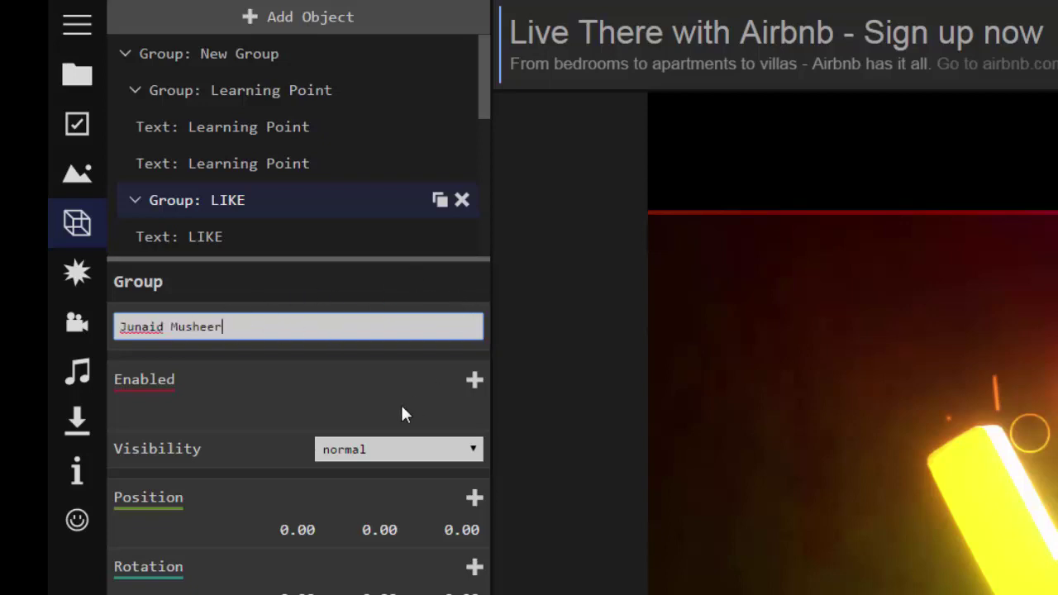
key("Return")
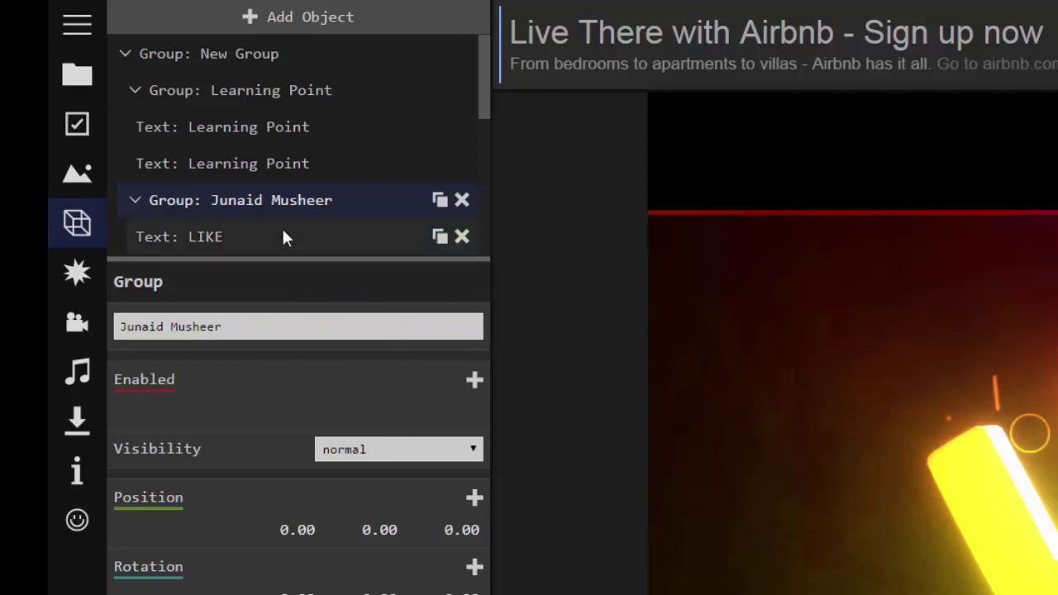
- Replace the wording of both LIKE 3D text objects with the creator's full name
left_click(261, 252)
left_click(258, 238)
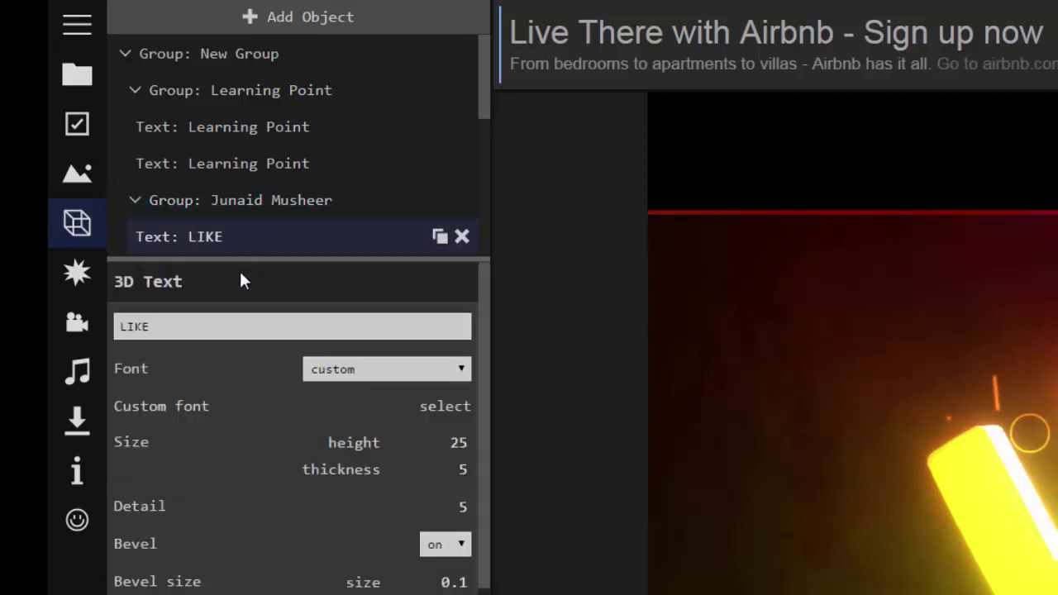
left_click(232, 323)
key("BackSpace")
key("BackSpace")
key("BackSpace")
key("BackSpace")
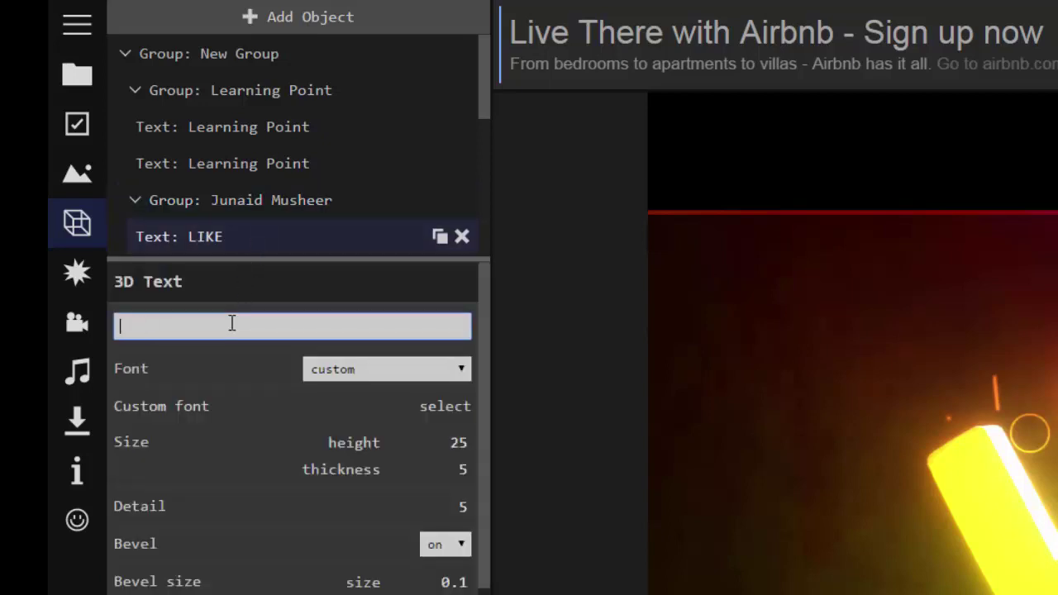
type("Junaid Musheer")
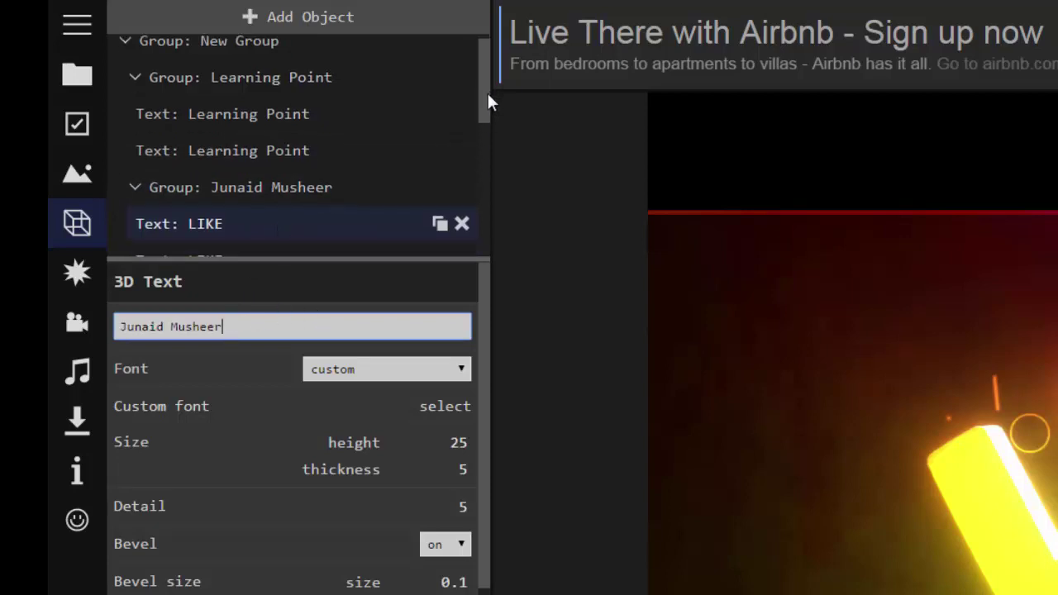
left_click_drag(486, 83, 485, 123)
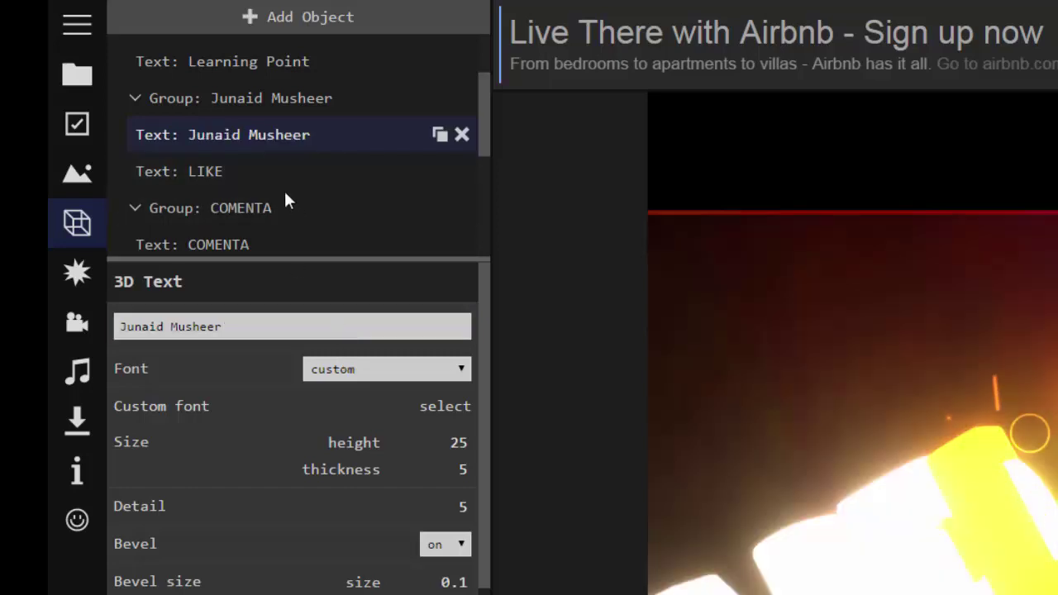
left_click(246, 169)
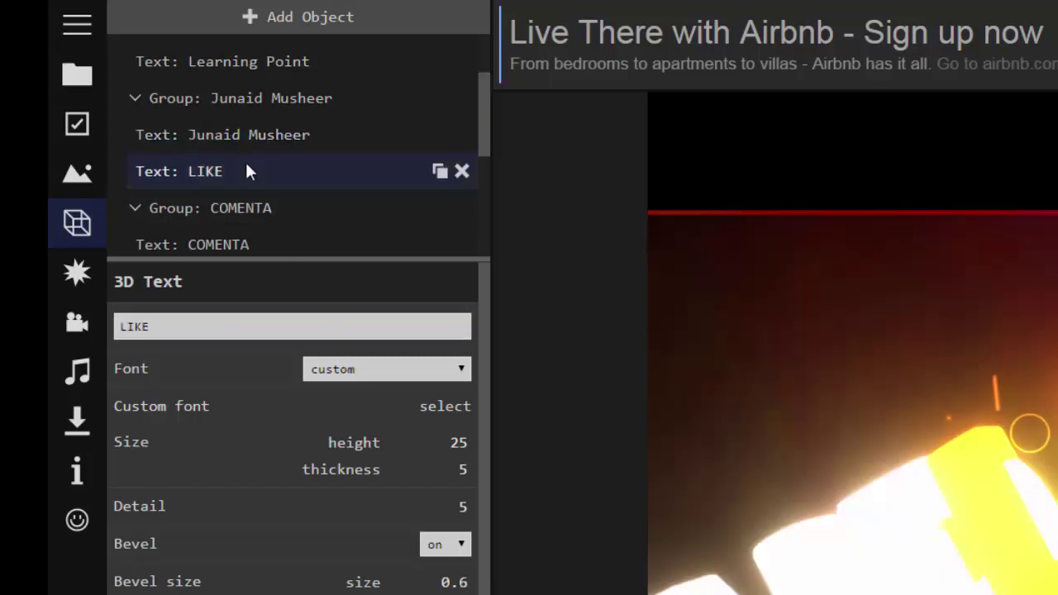
left_click(233, 328)
key("BackSpace")
key("BackSpace")
key("BackSpace")
key("BackSpace")
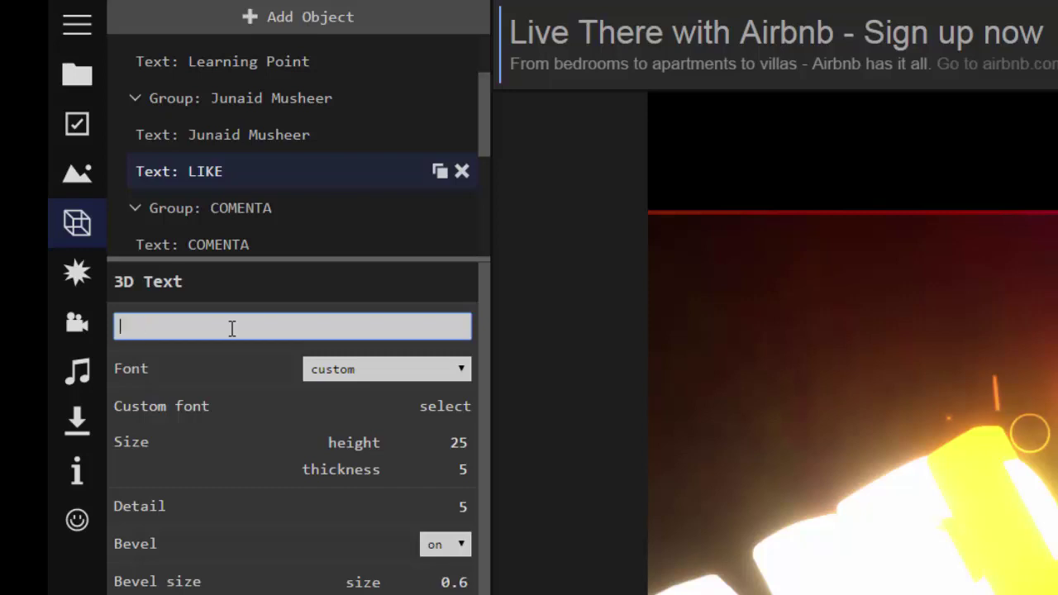
key("ctrl+v")
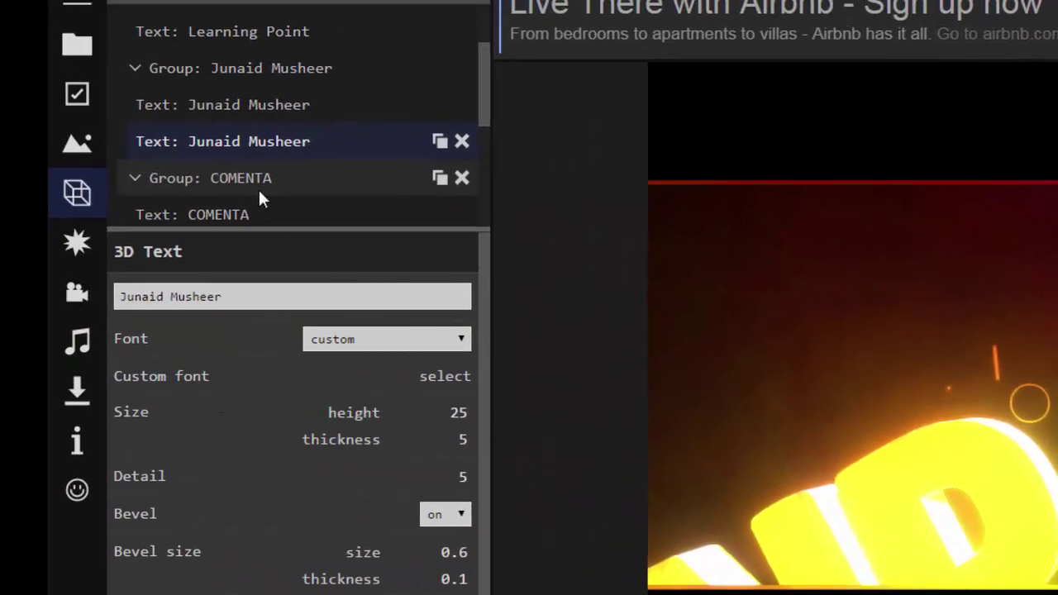
left_click(258, 180)
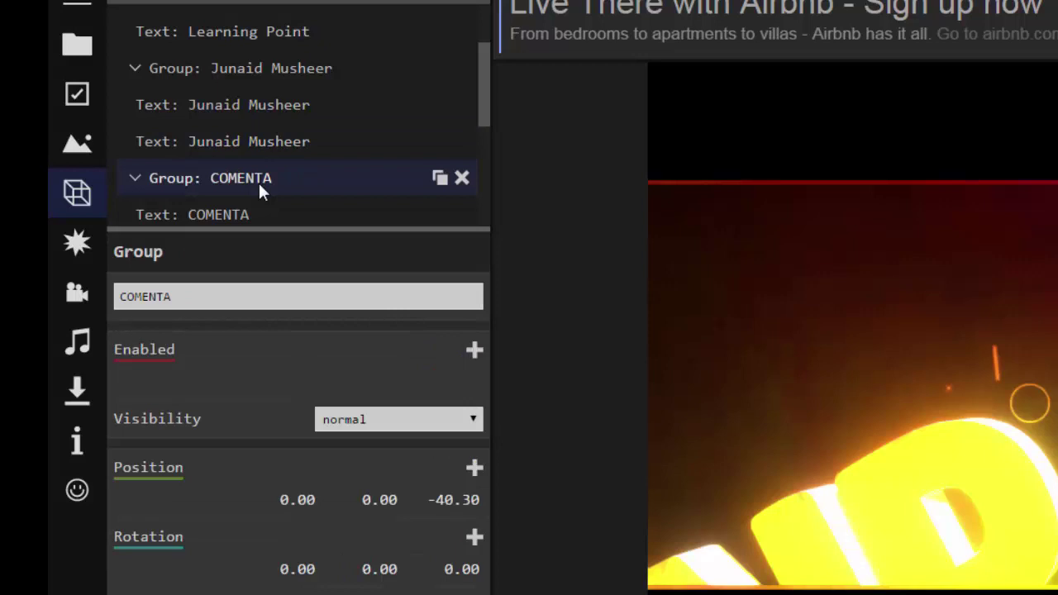
- Rename the COMENTA group to 'Like,Subscribe,Share'
left_click(235, 296)
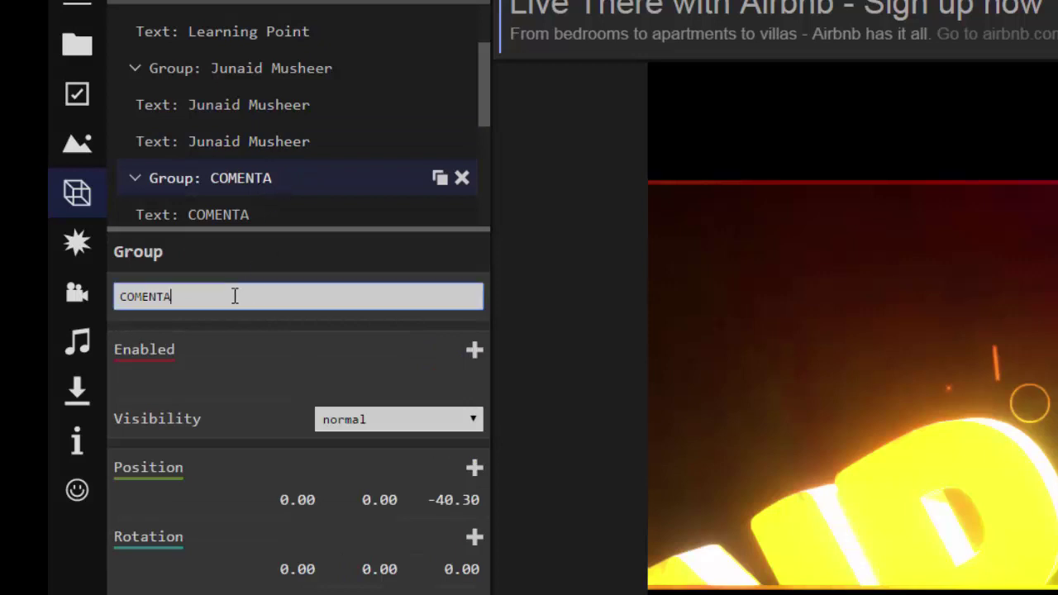
key("BackSpace")
key("BackSpace")
key("BackSpace")
key("BackSpace")
key("BackSpace")
key("BackSpace")
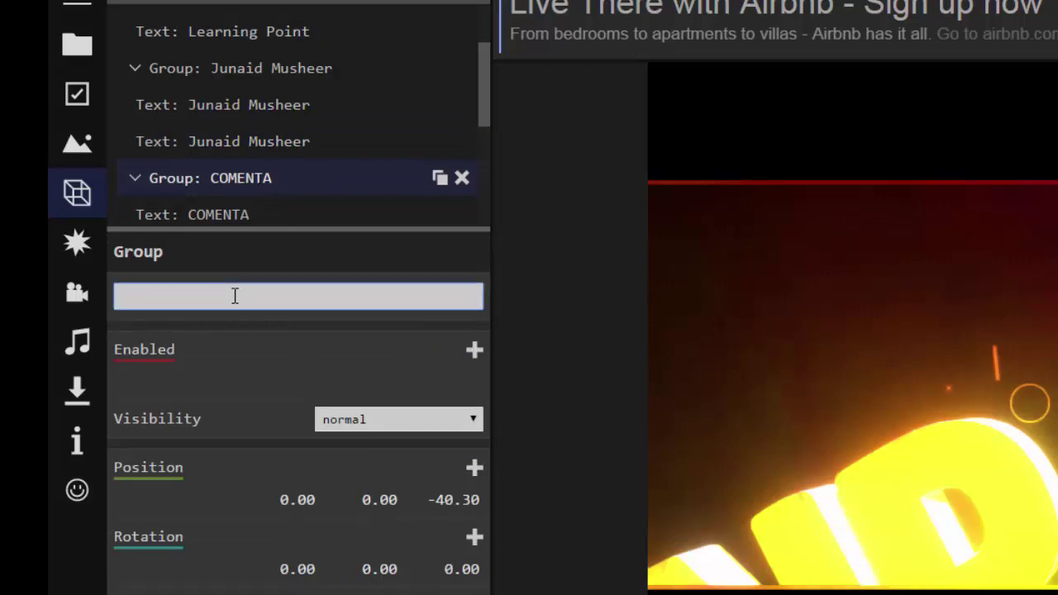
type("Lik")
type("e,S")
type("ubsc")
type("rib")
type("e")
type(",")
type("Share")
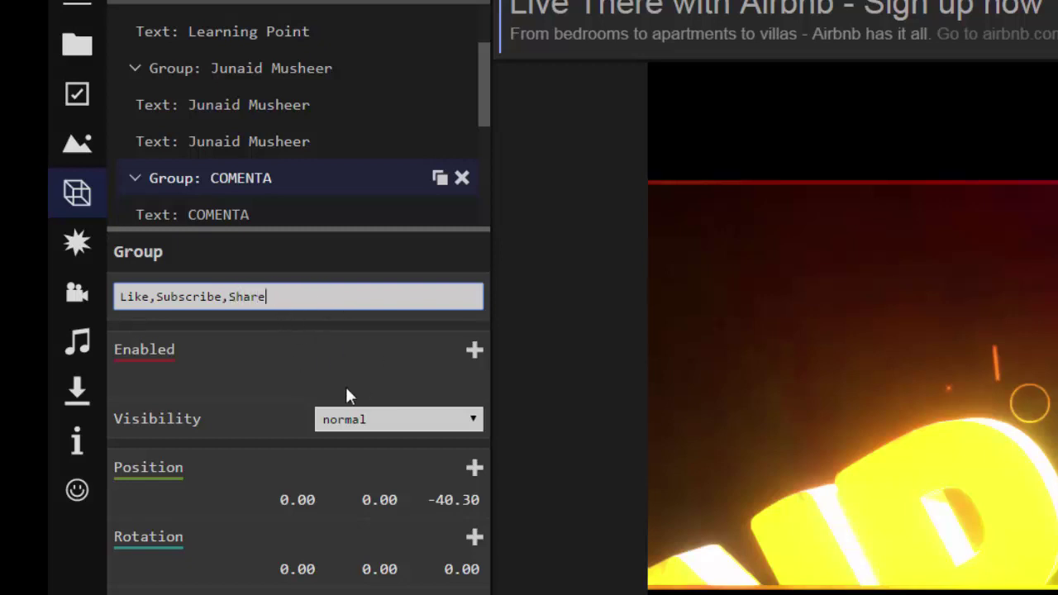
key("Return")
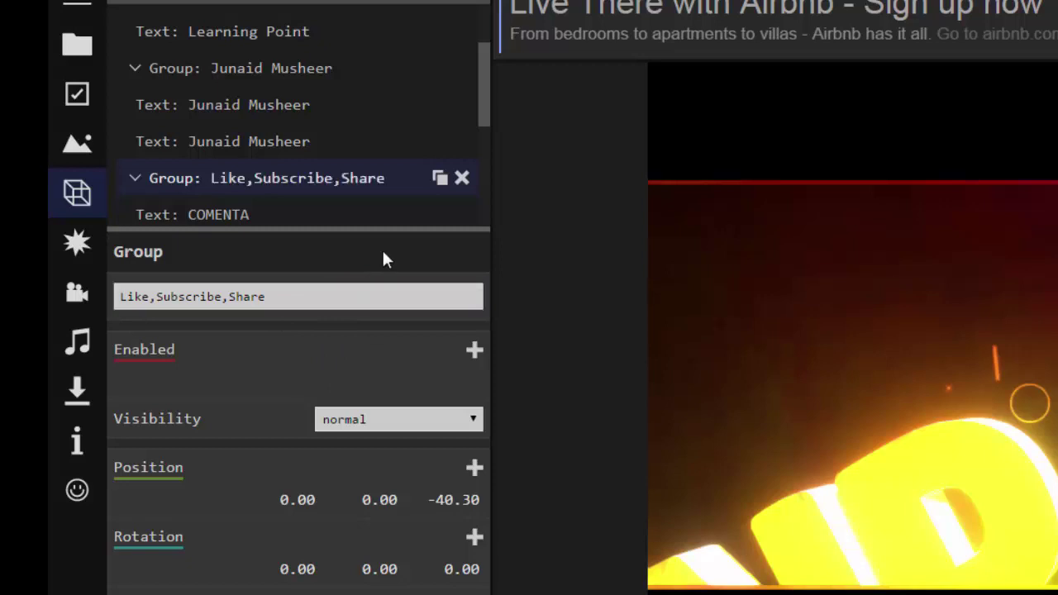
left_click(295, 297)
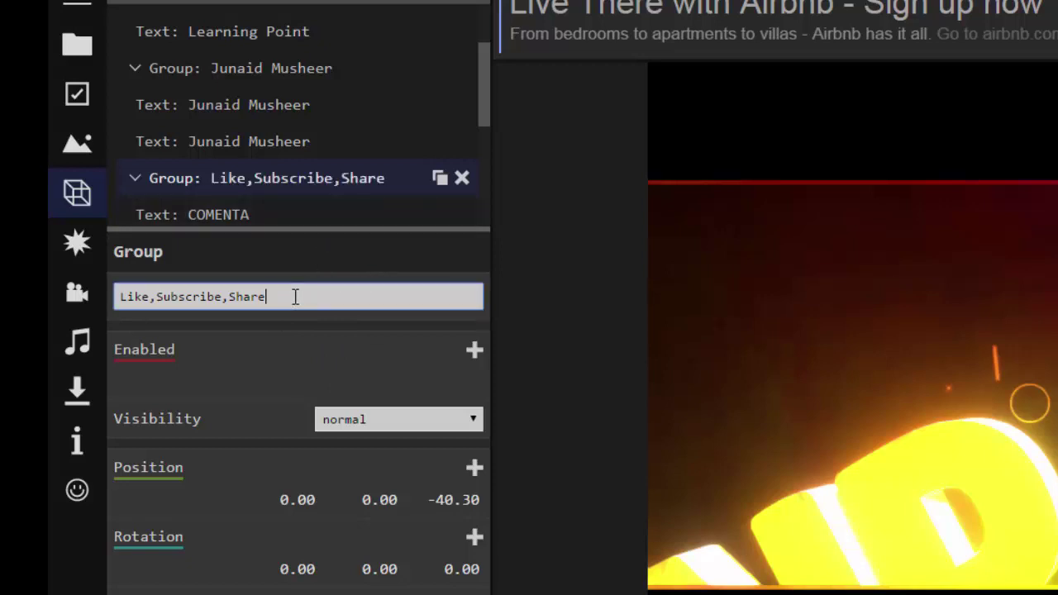
key("ctrl+a")
key("ctrl+c")
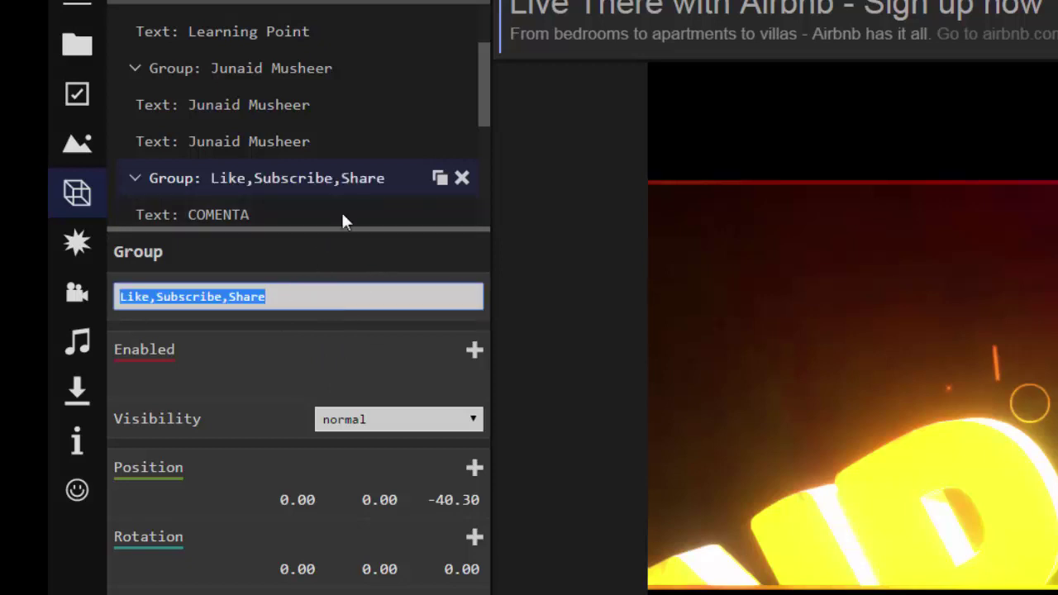
- Paste 'Like,Subscribe,Share' into both COMENTA 3D text objects
left_click(277, 215)
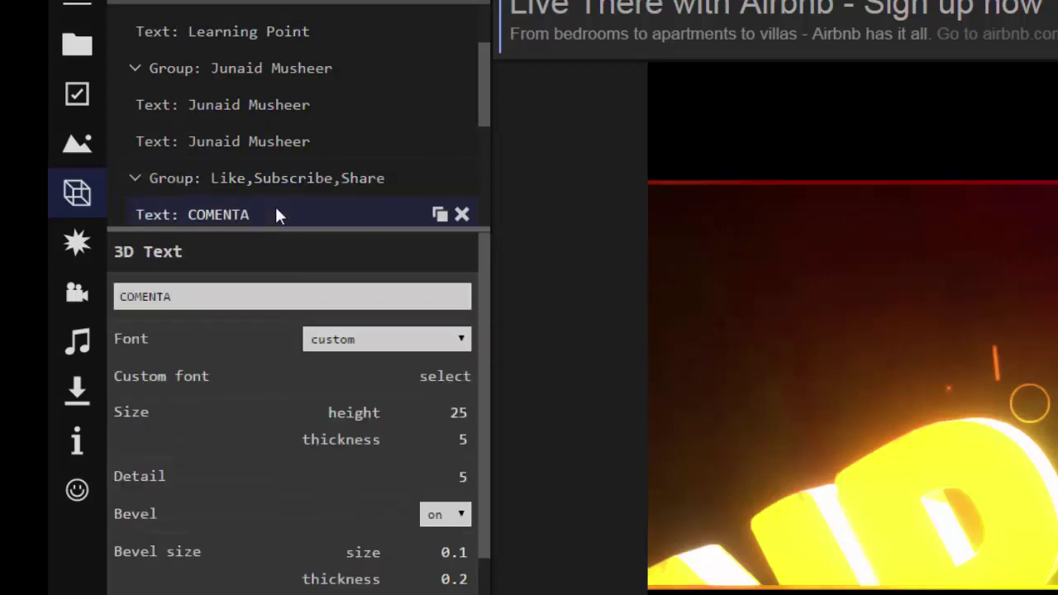
left_click(220, 298)
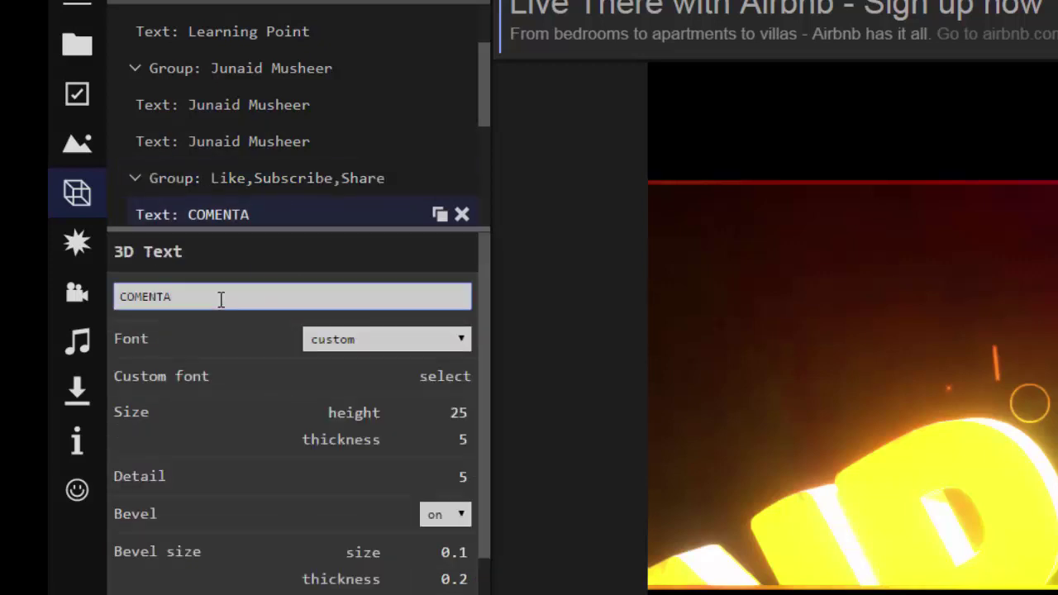
key("BackSpace")
key("BackSpace")
key("BackSpace")
key("BackSpace")
key("BackSpace")
key("ctrl+v")
left_click_drag(489, 83, 484, 107)
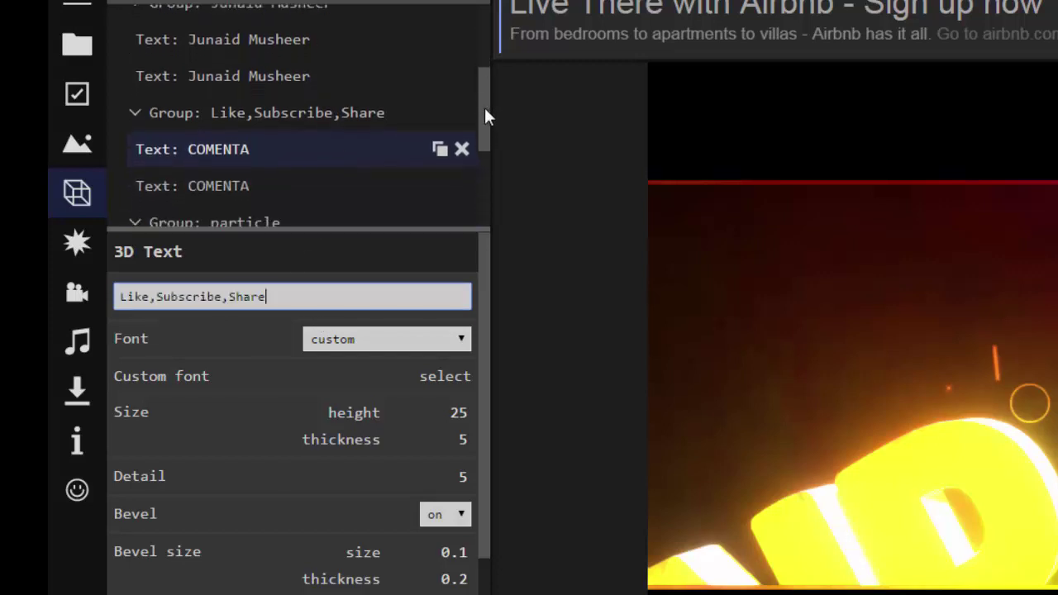
key("Return")
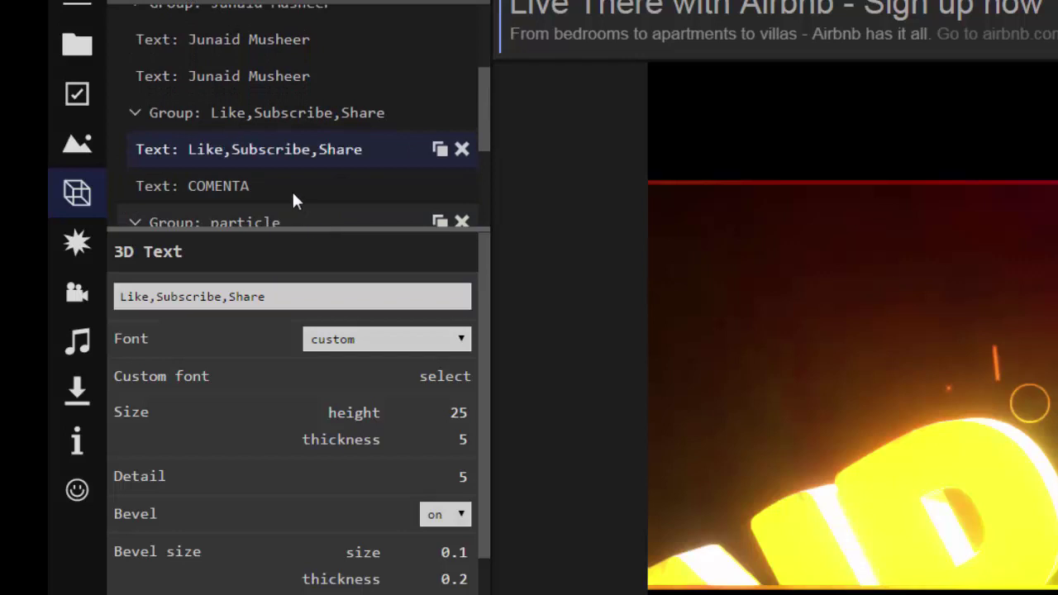
left_click(288, 193)
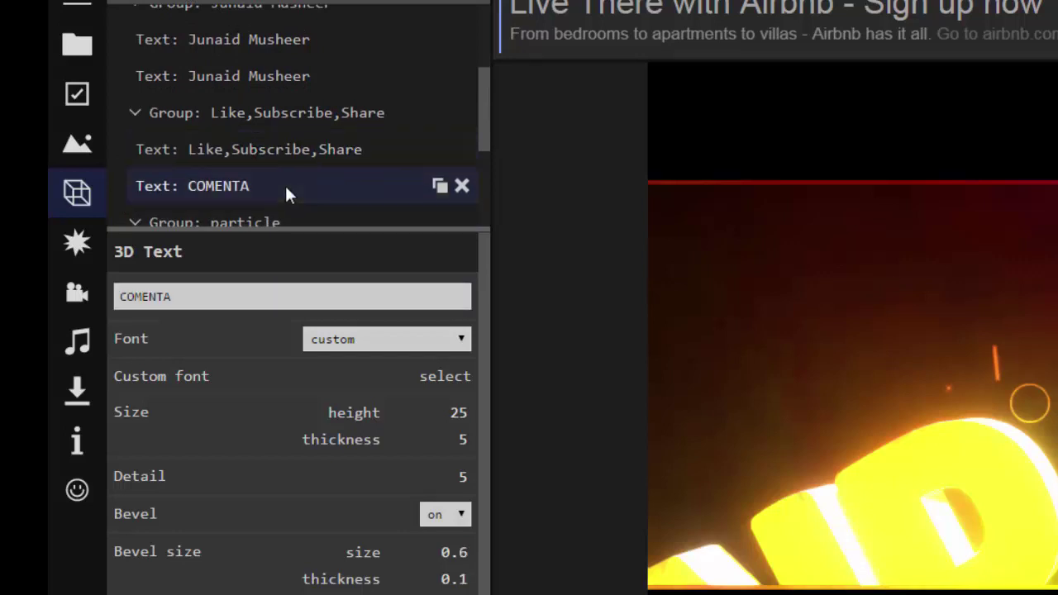
left_click(197, 300)
key("BackSpace")
key("BackSpace")
key("BackSpace")
key("BackSpace")
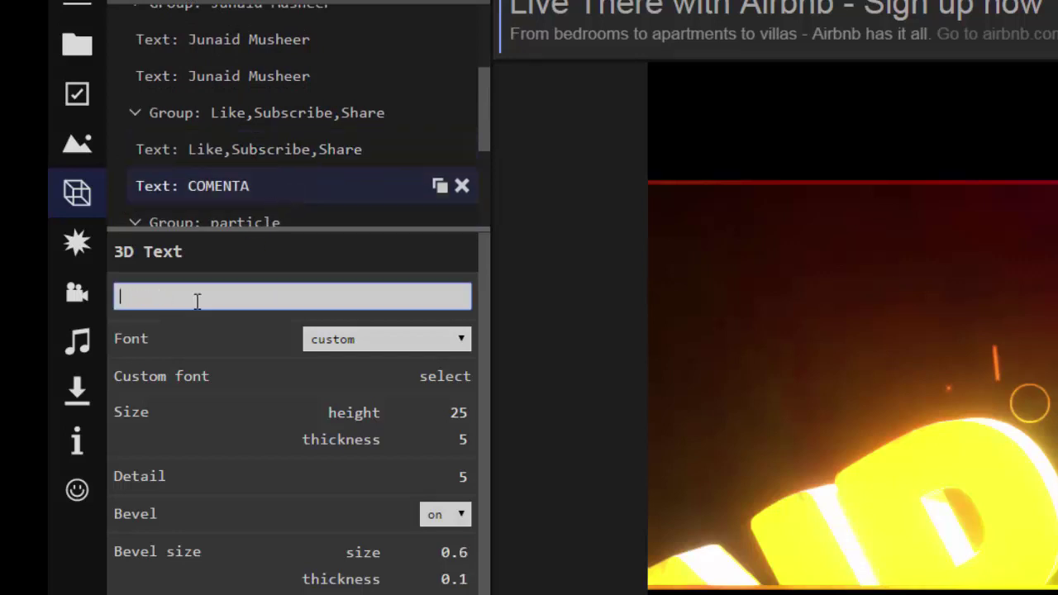
key("ctrl+v")
key("Return")
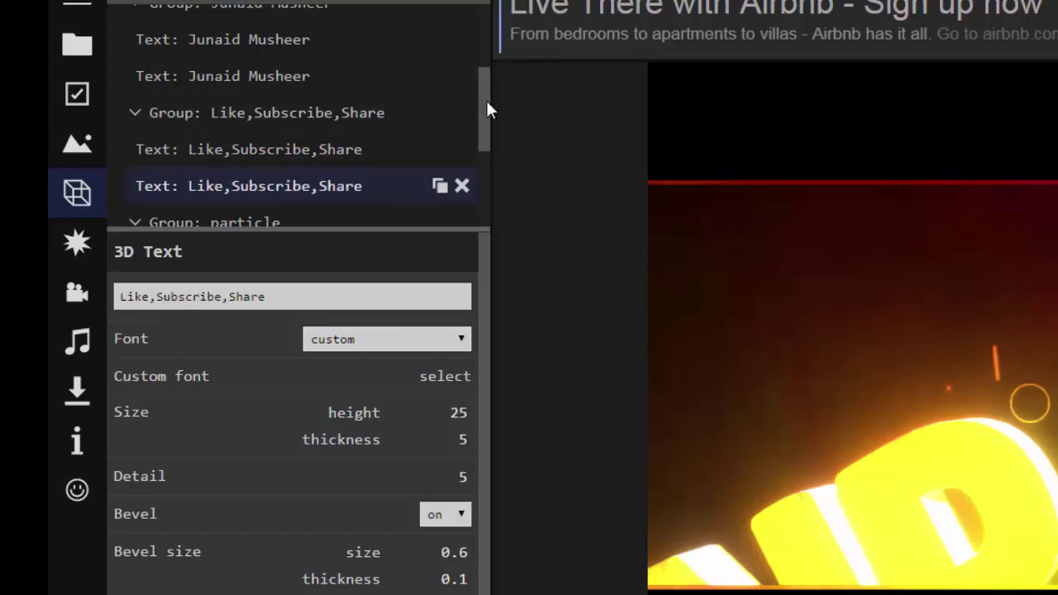
left_click_drag(488, 110, 492, 162)
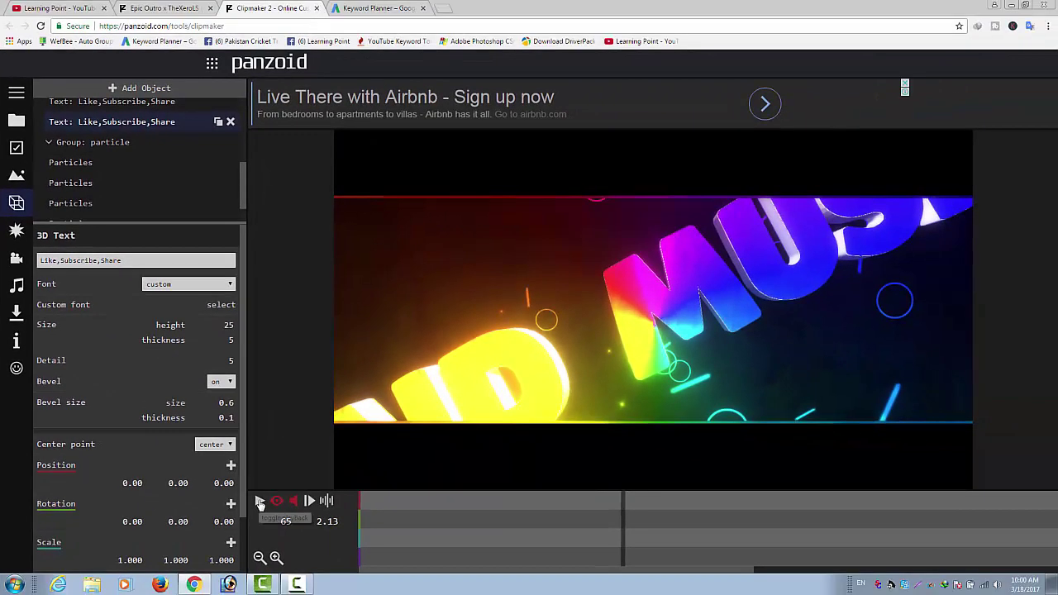
- Preview the customised outro and pause it at 3.93 s
left_click(260, 501)
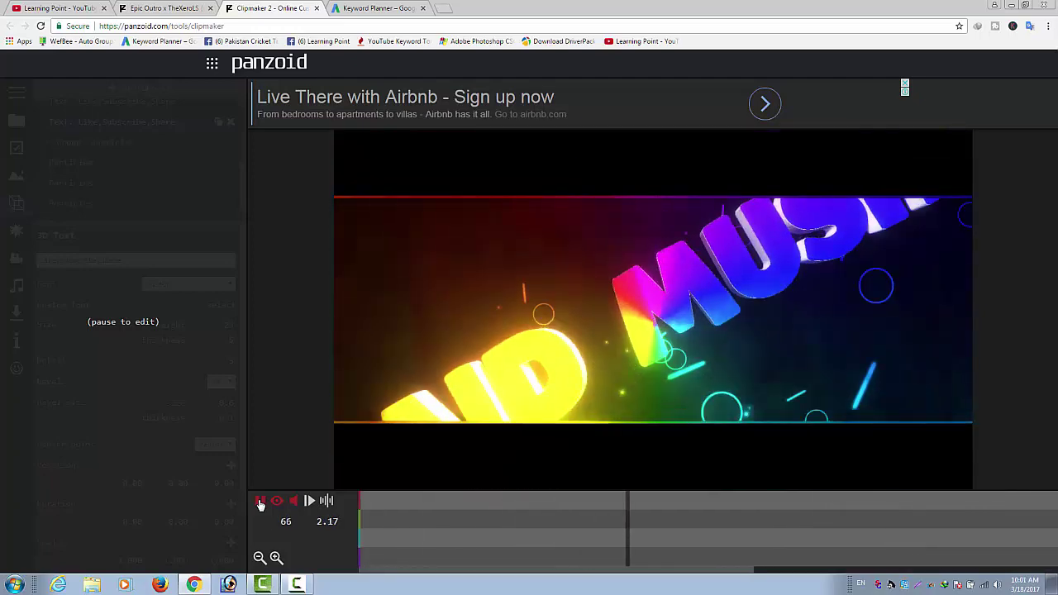
left_click(260, 502)
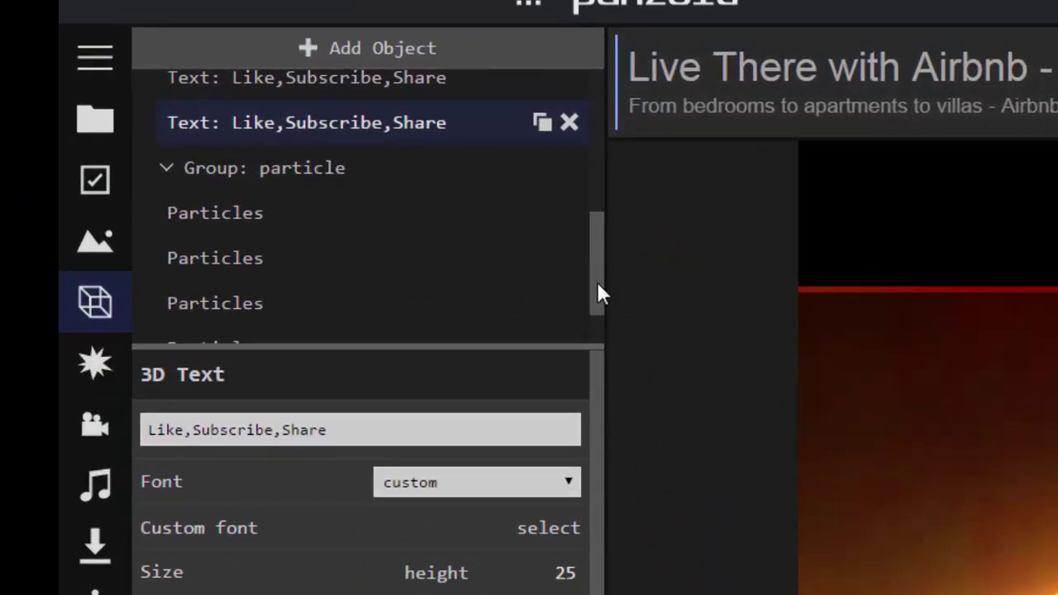
- Set the first Learning Point text's size height to 15
left_click_drag(598, 284, 598, 189)
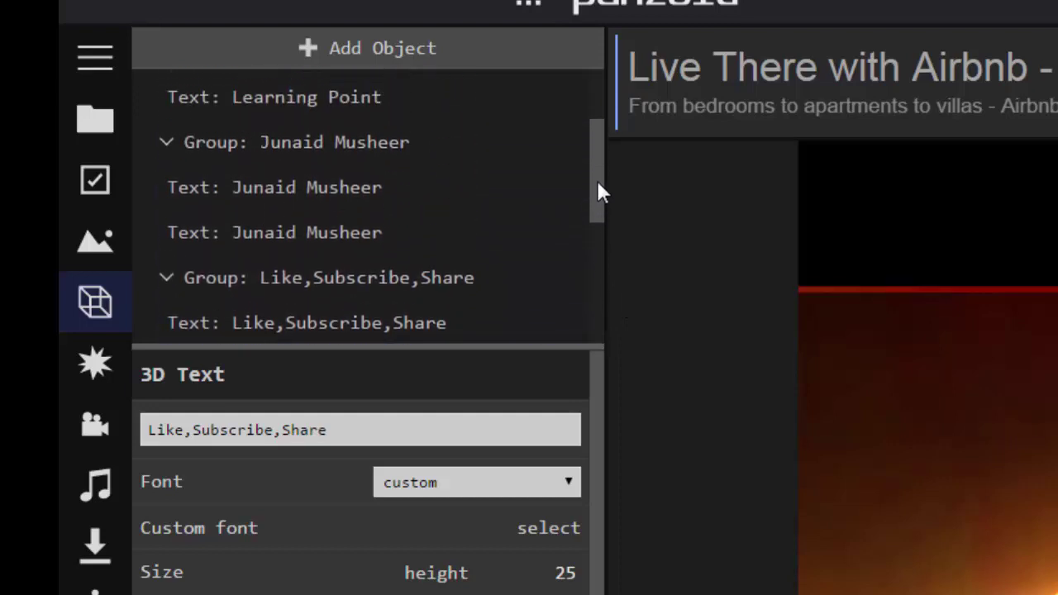
left_click(380, 89)
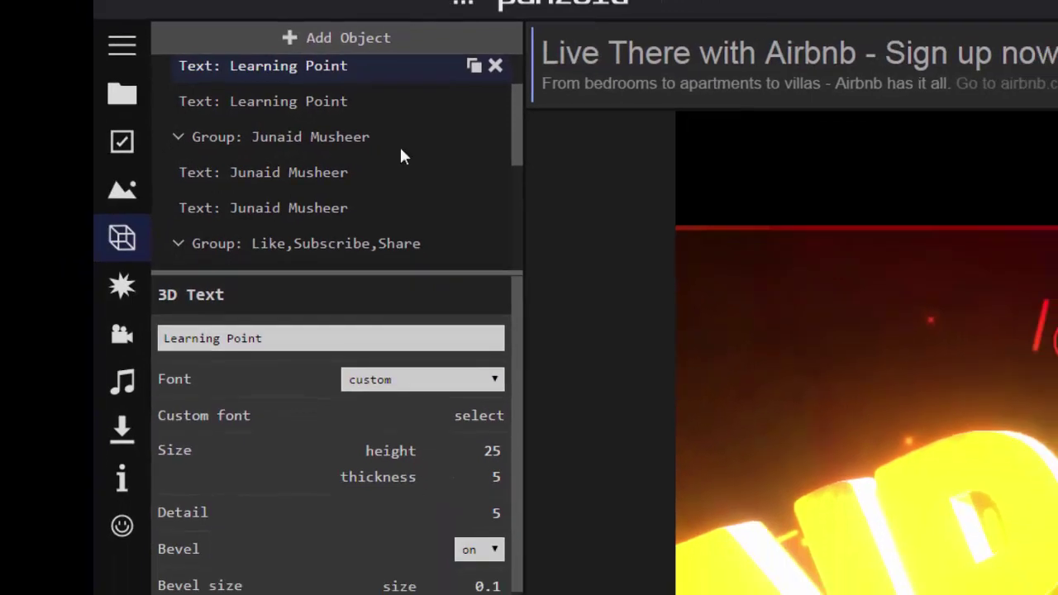
left_click(486, 453)
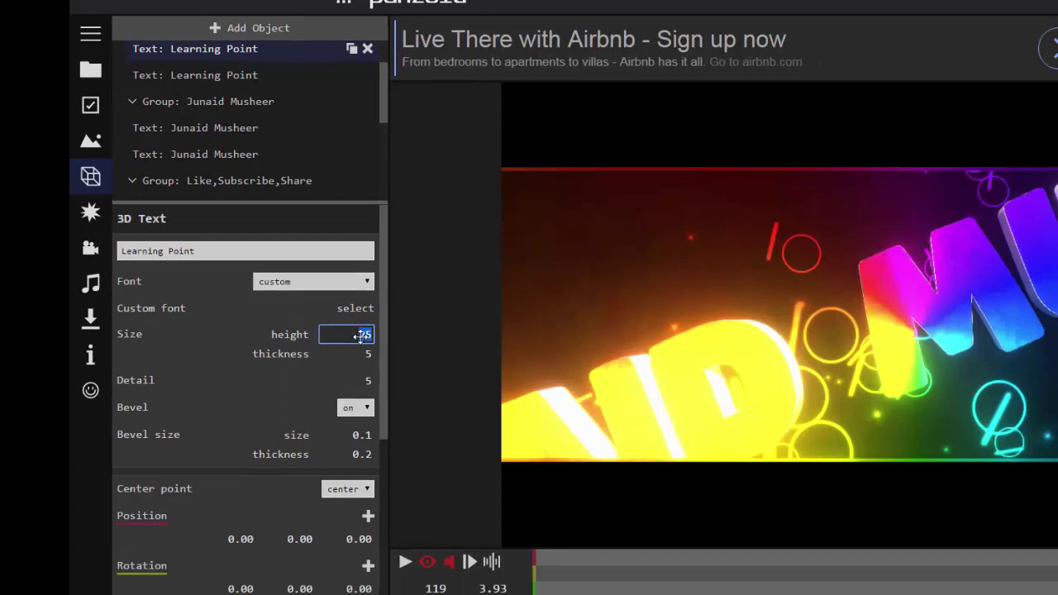
type("5")
left_click_drag(383, 406, 384, 454)
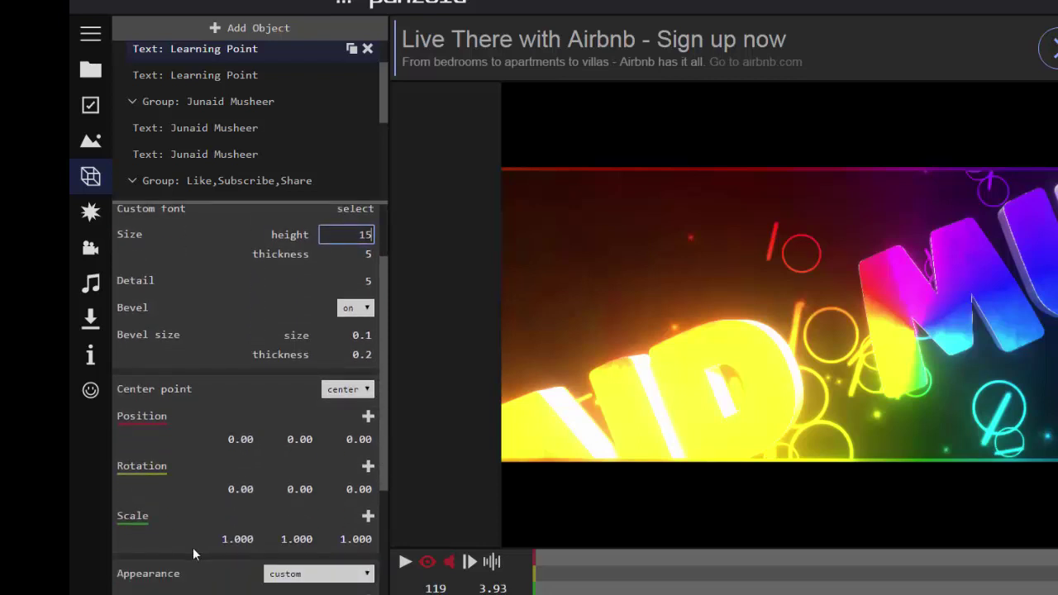
- Scale the first Learning Point text to 0.5 on X, Y and Z
left_click(227, 539)
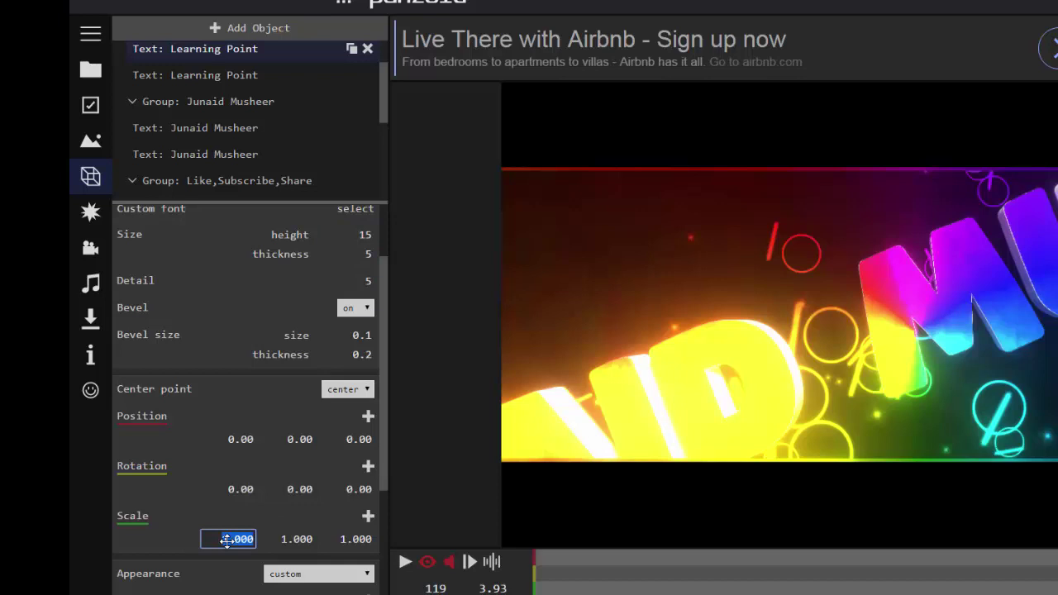
key("BackSpace")
type("0.")
key("BackSpace")
type("5")
key("ctrl+a")
left_click(303, 539)
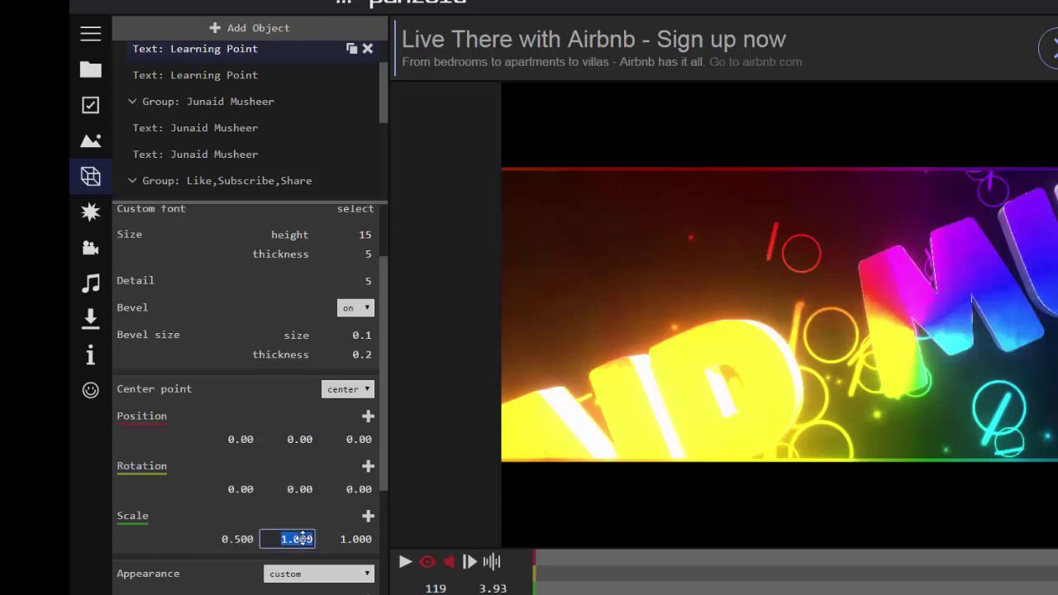
type("0.5")
left_click(353, 538)
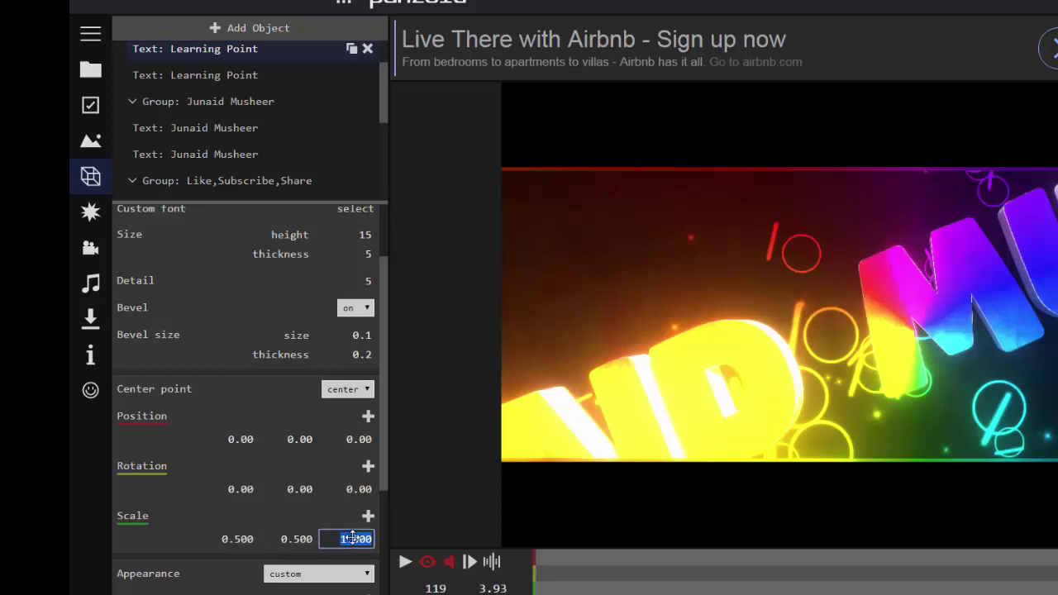
type("0.5")
mouse_move(248, 75)
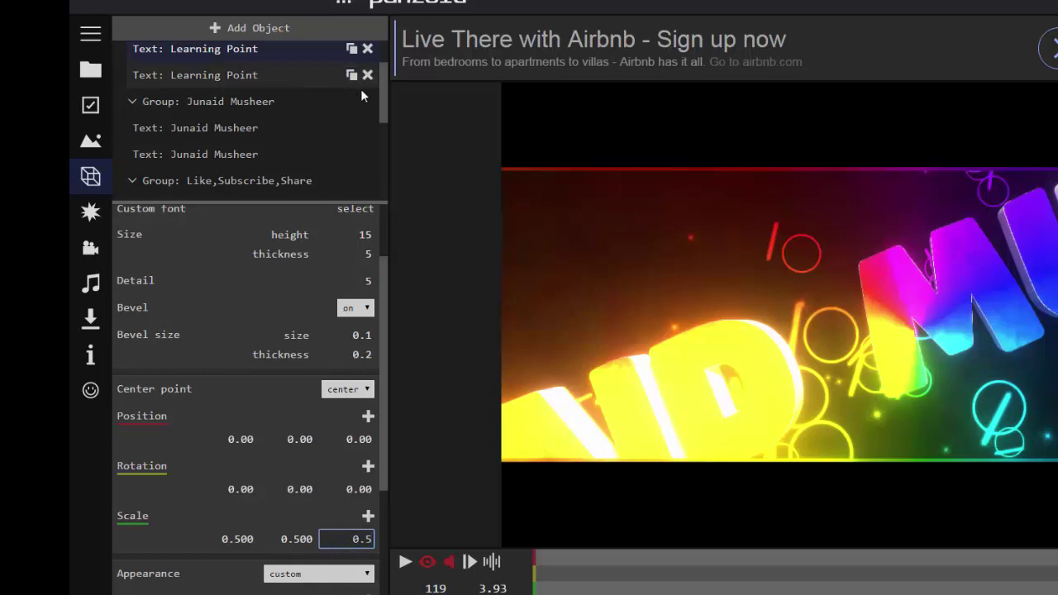
left_click(282, 75)
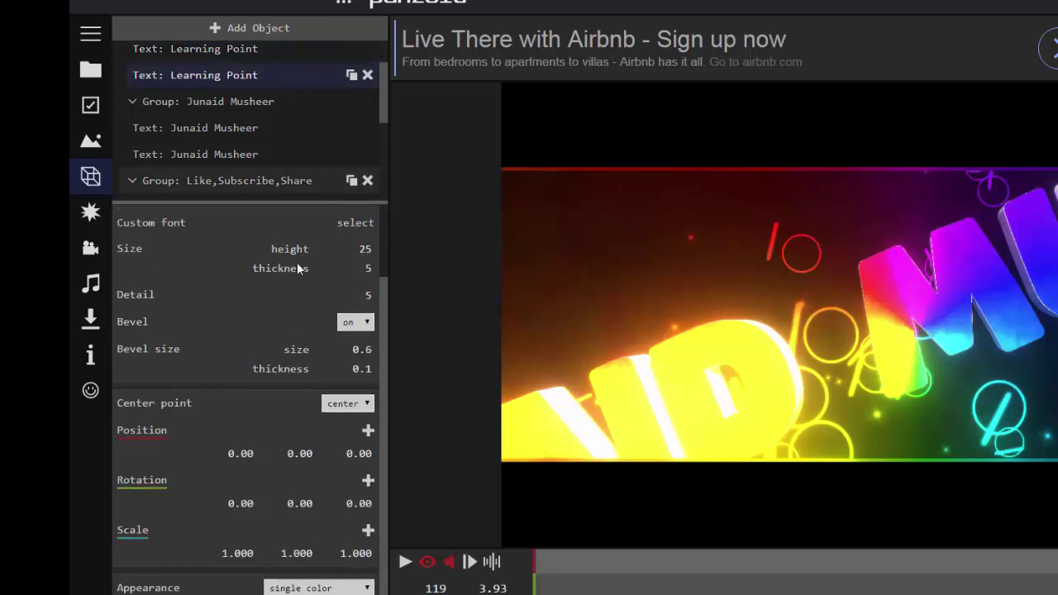
- Select the second Learning Point text layer and set its height to 15
left_click(363, 250)
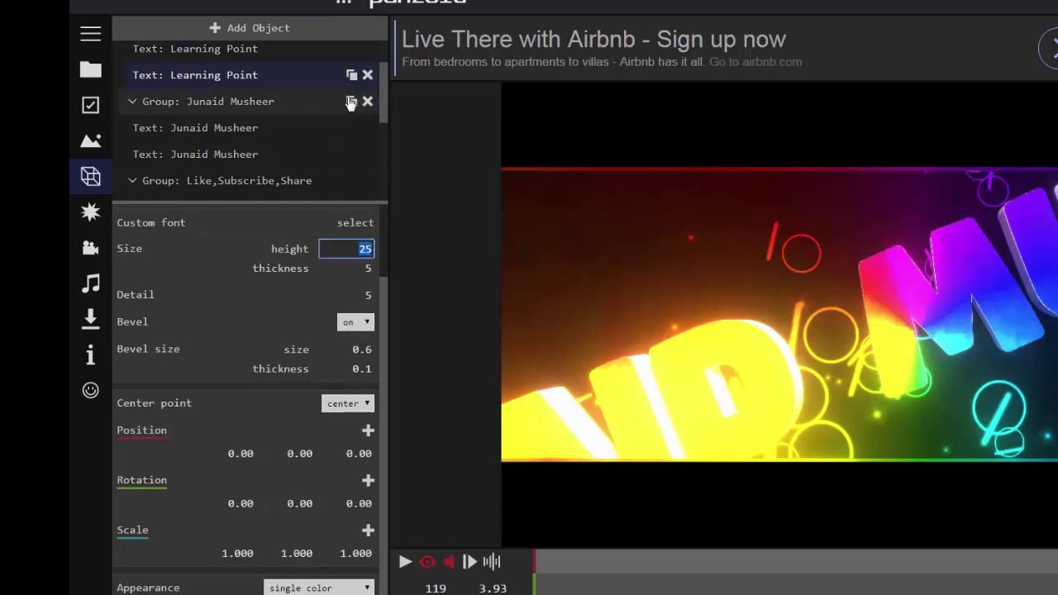
left_click(290, 50)
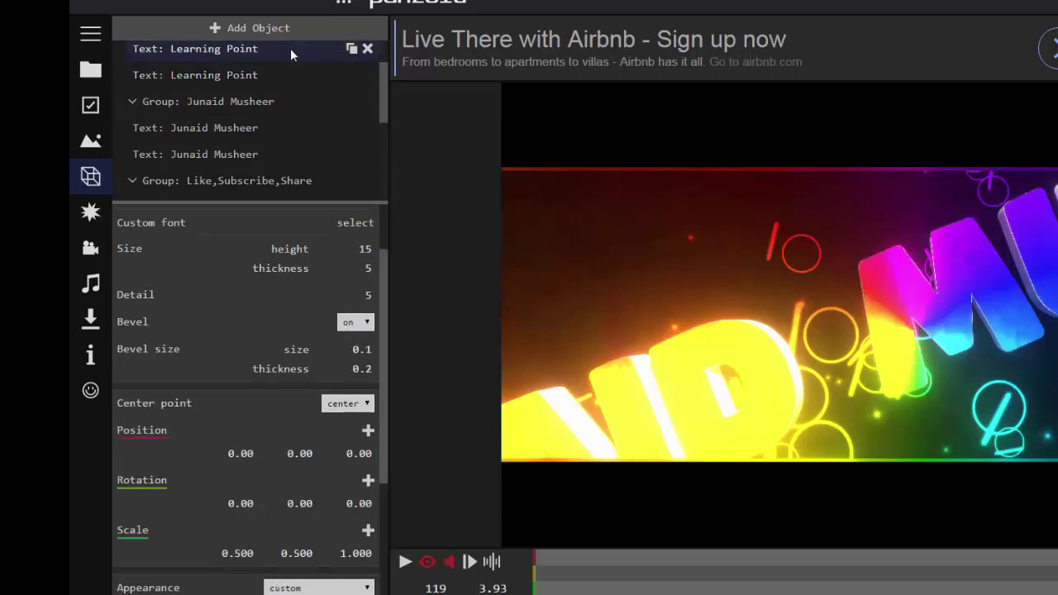
left_click(291, 75)
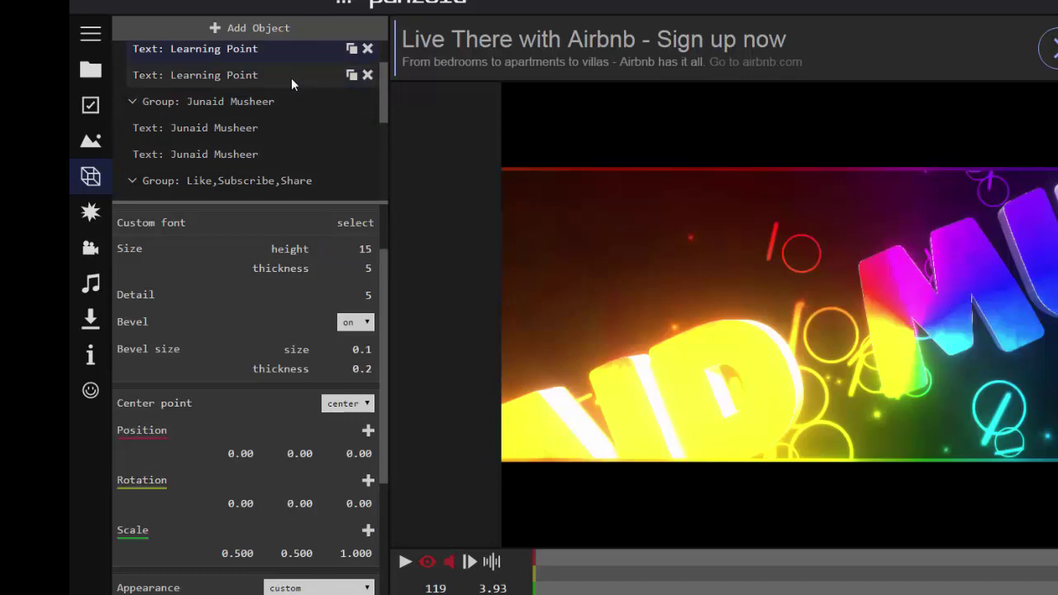
left_click(357, 252)
type("1")
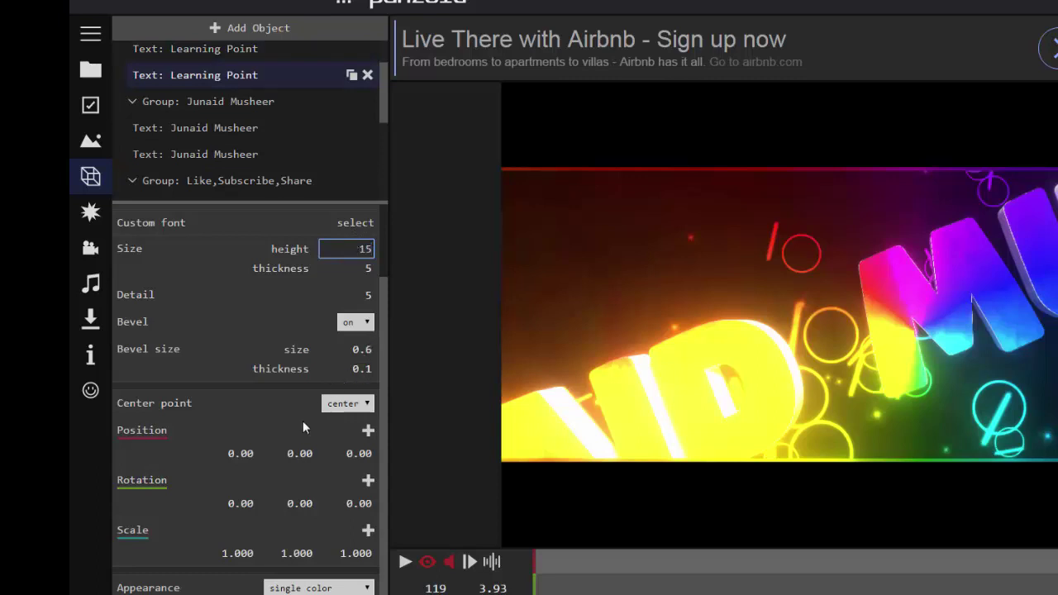
- Scale the second Learning Point text to 0.5 on X, Y and Z
left_click(237, 553)
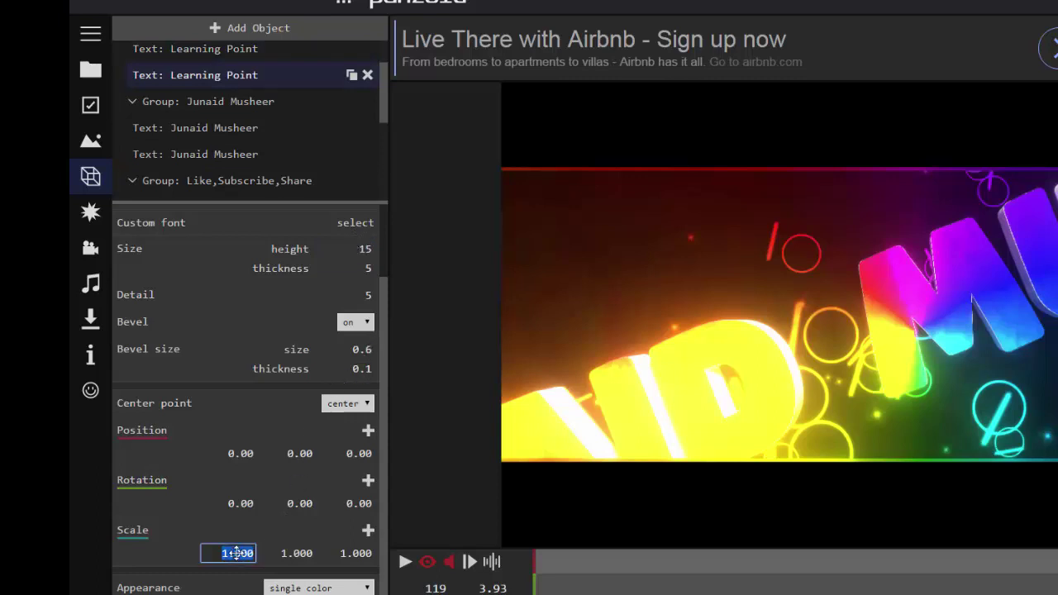
type("0.5")
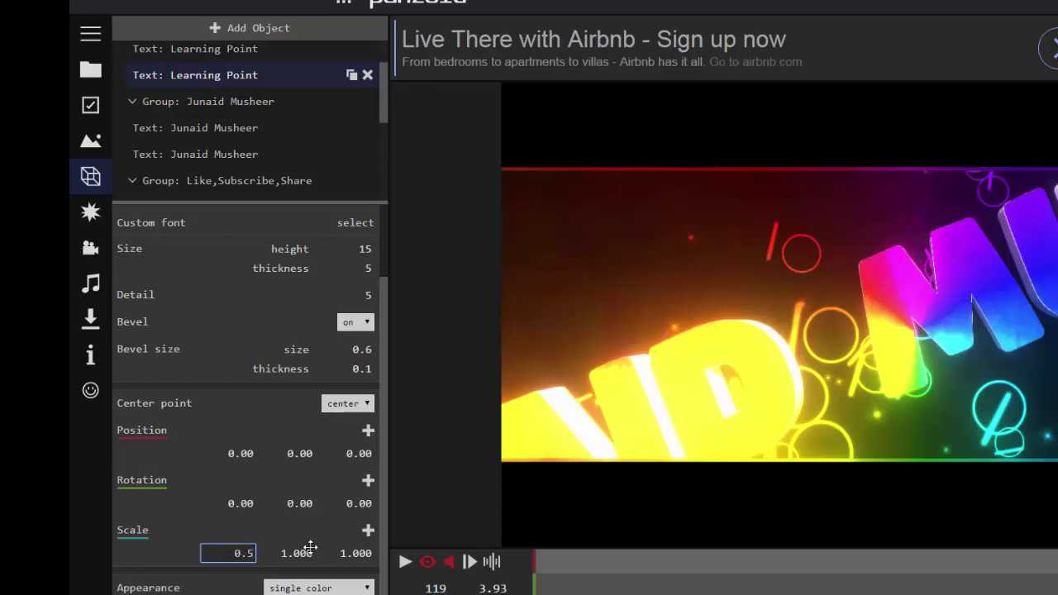
left_click(299, 553)
type("0.5")
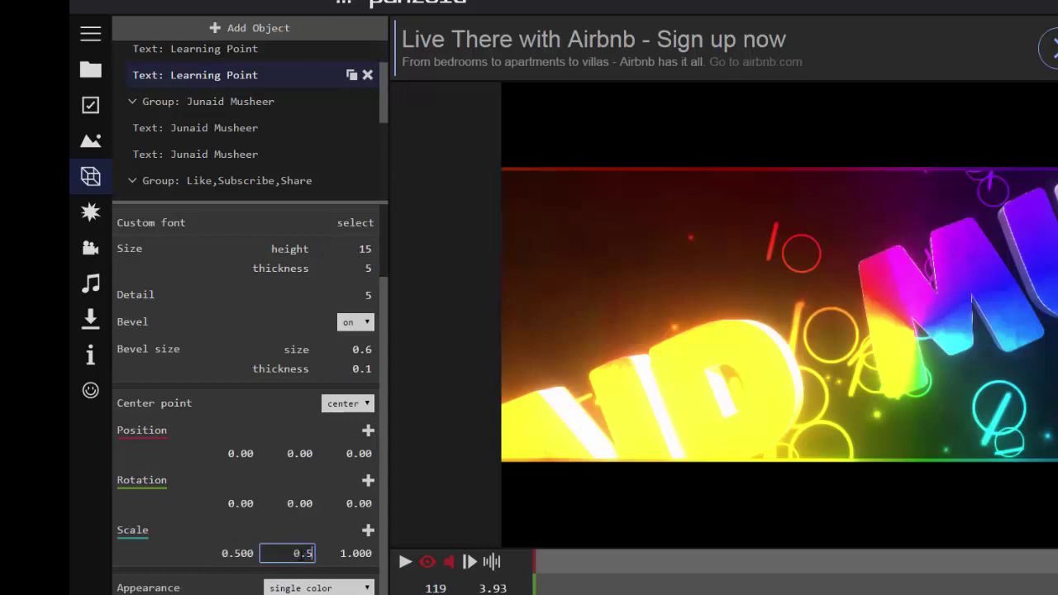
left_click(354, 553)
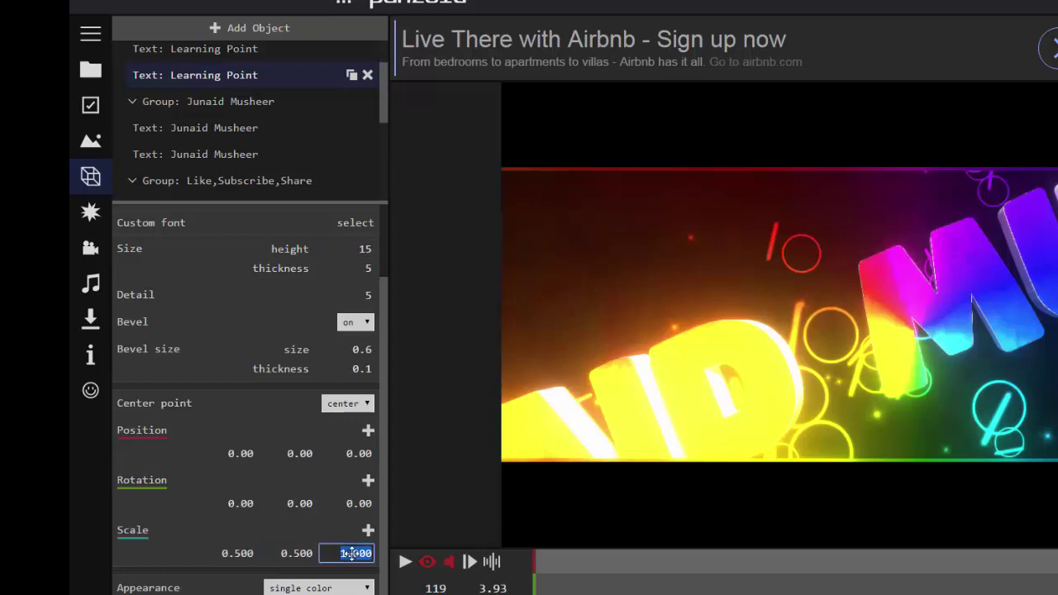
type("0.5")
key("Return")
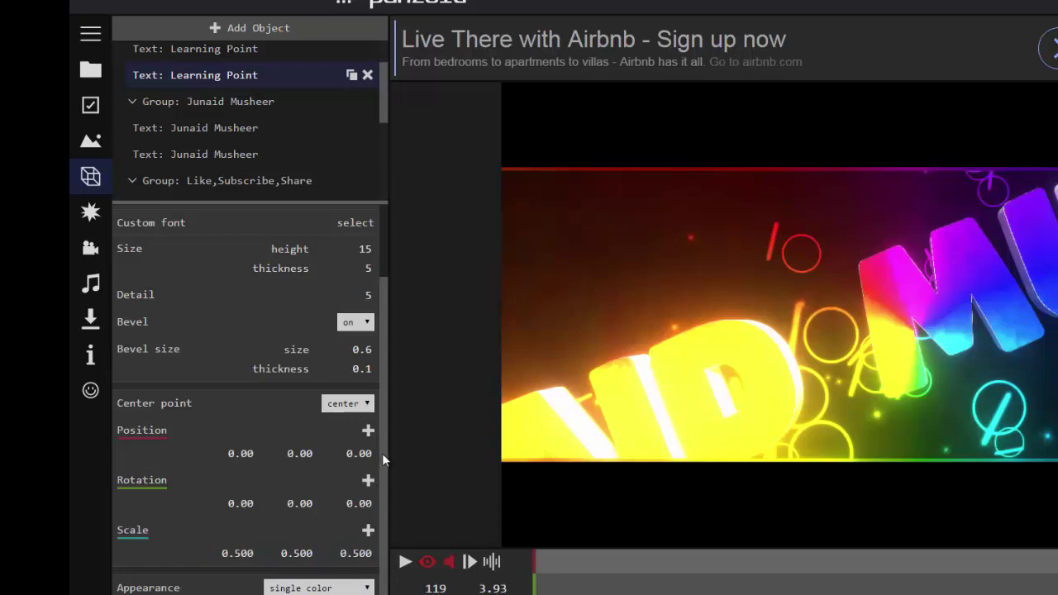
mouse_move(213, 128)
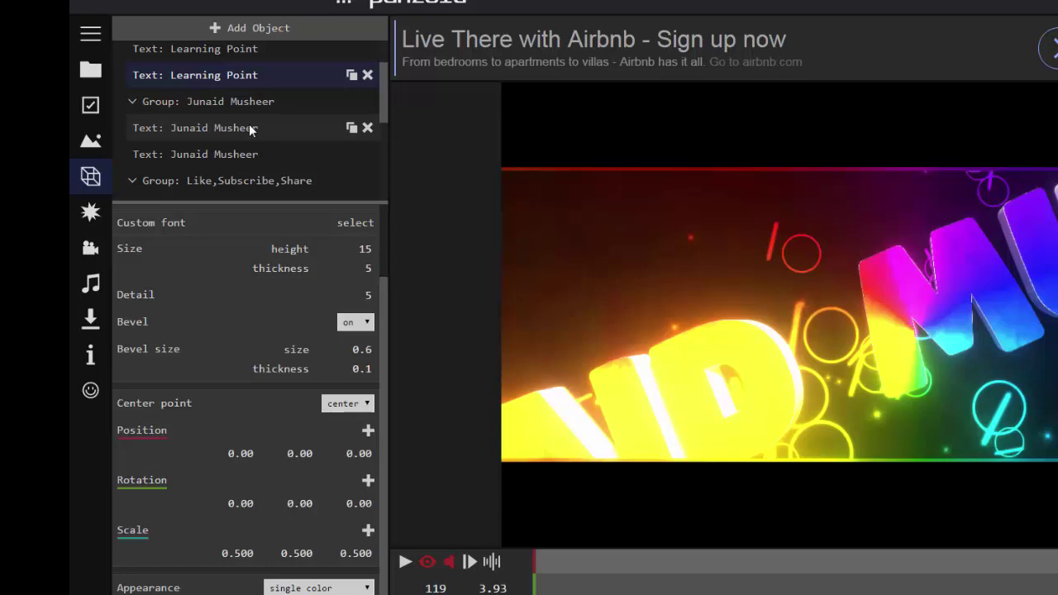
left_click(250, 128)
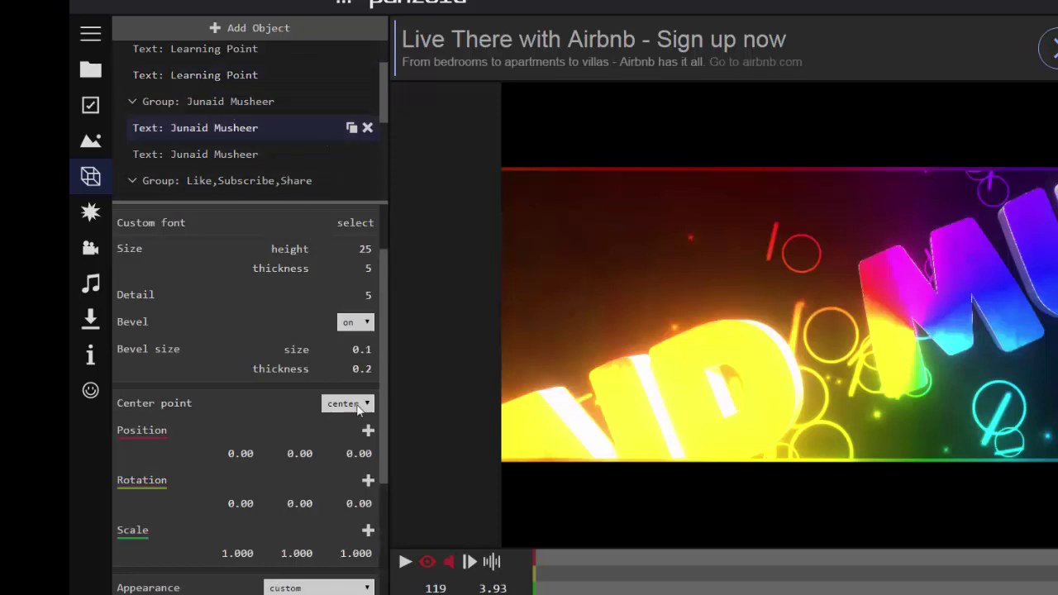
left_click(366, 248)
key("BackSpace")
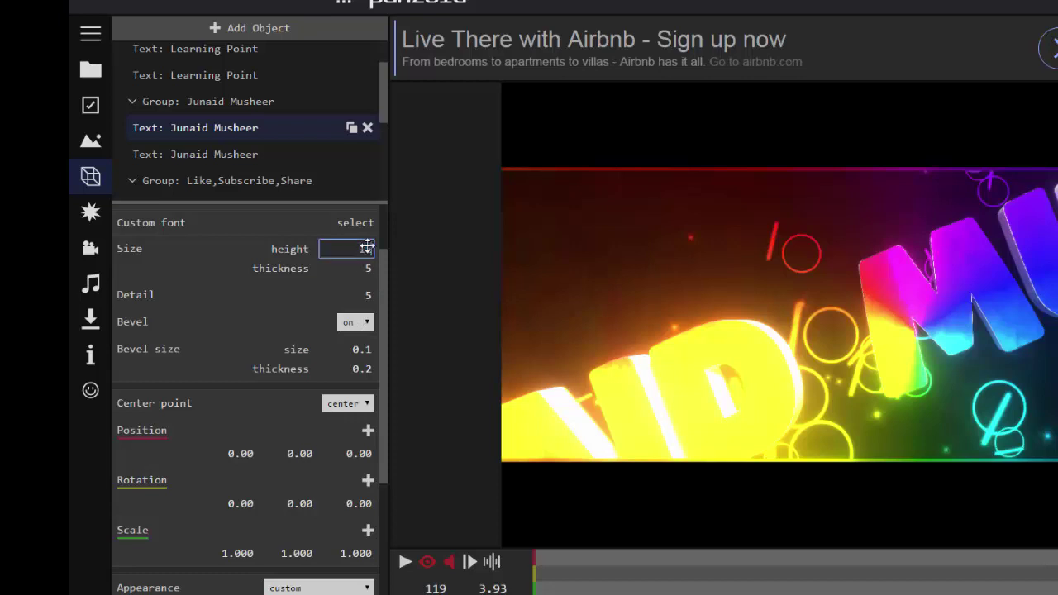
type("15")
key("Return")
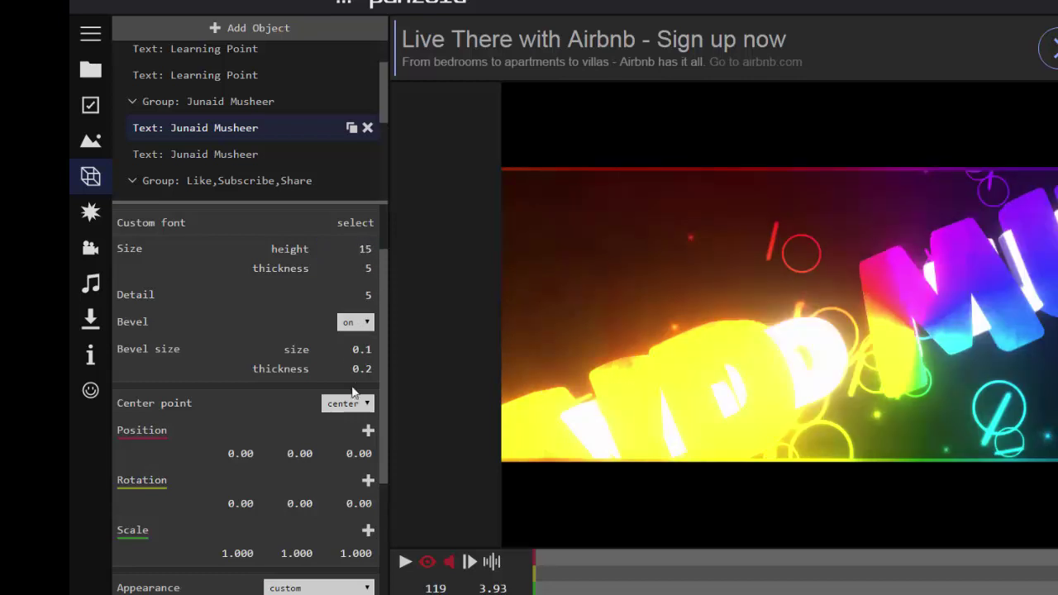
left_click(233, 553)
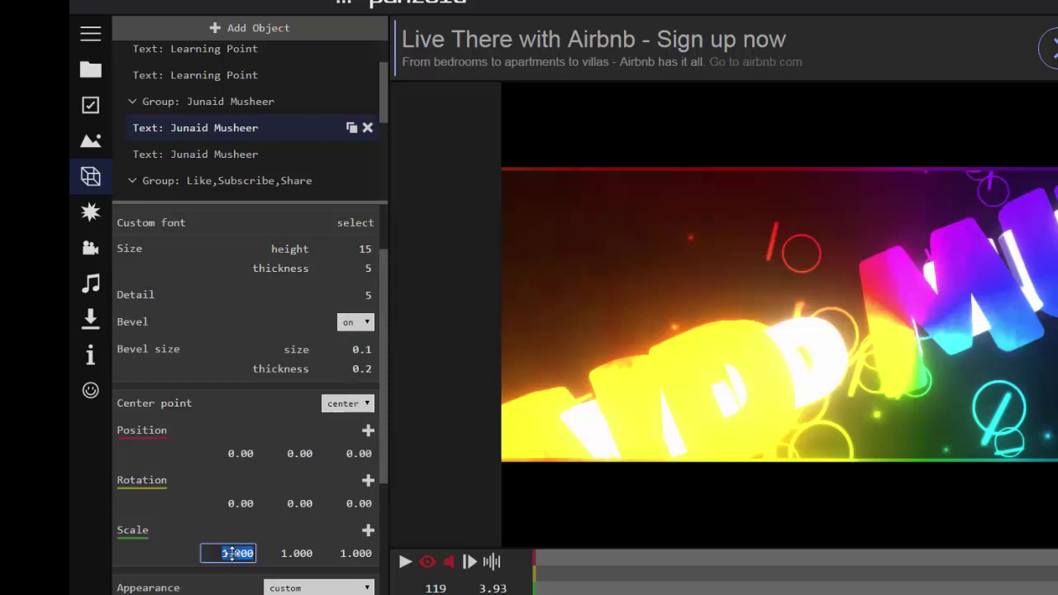
type("0.5")
key("Return")
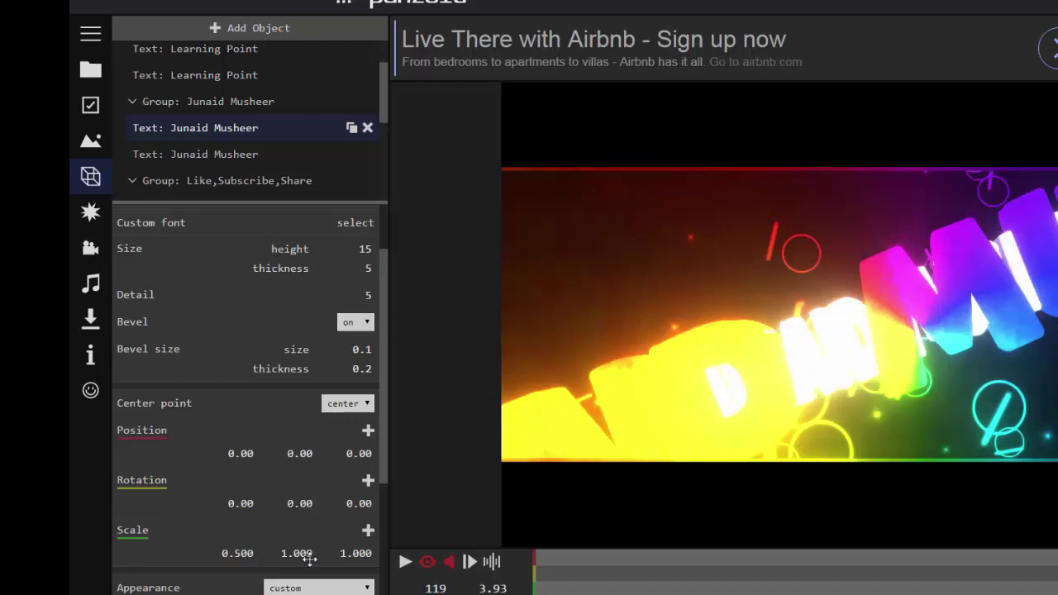
left_click(297, 554)
type("0.5")
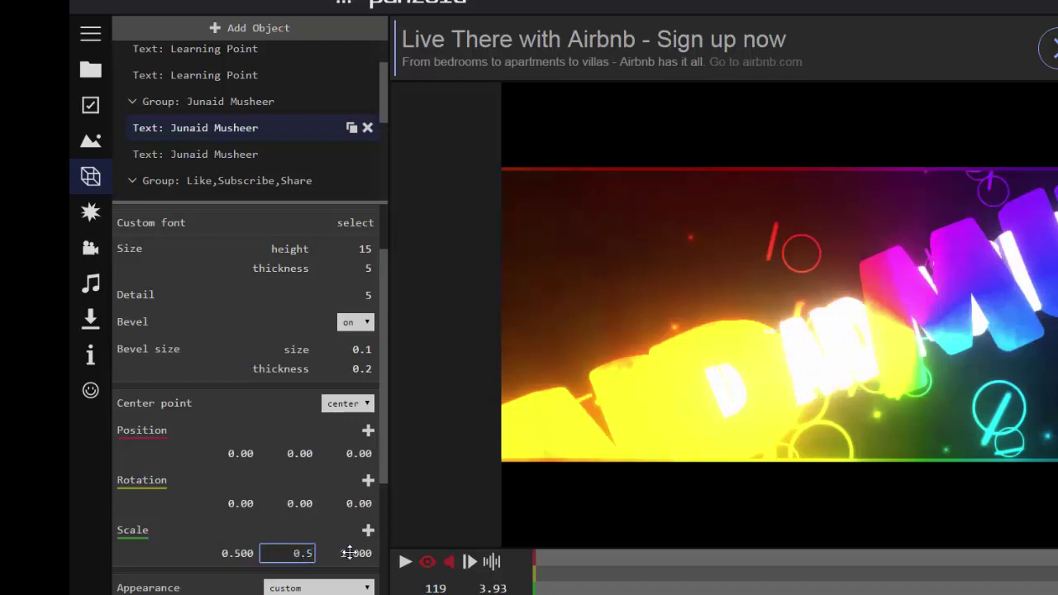
left_click(349, 553)
type("0.5")
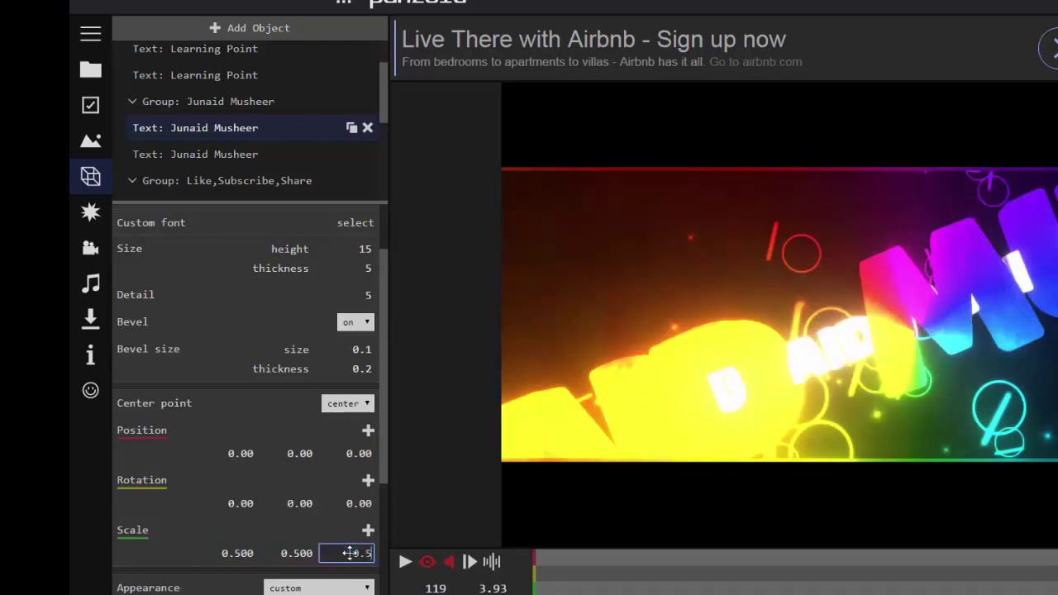
key("Return")
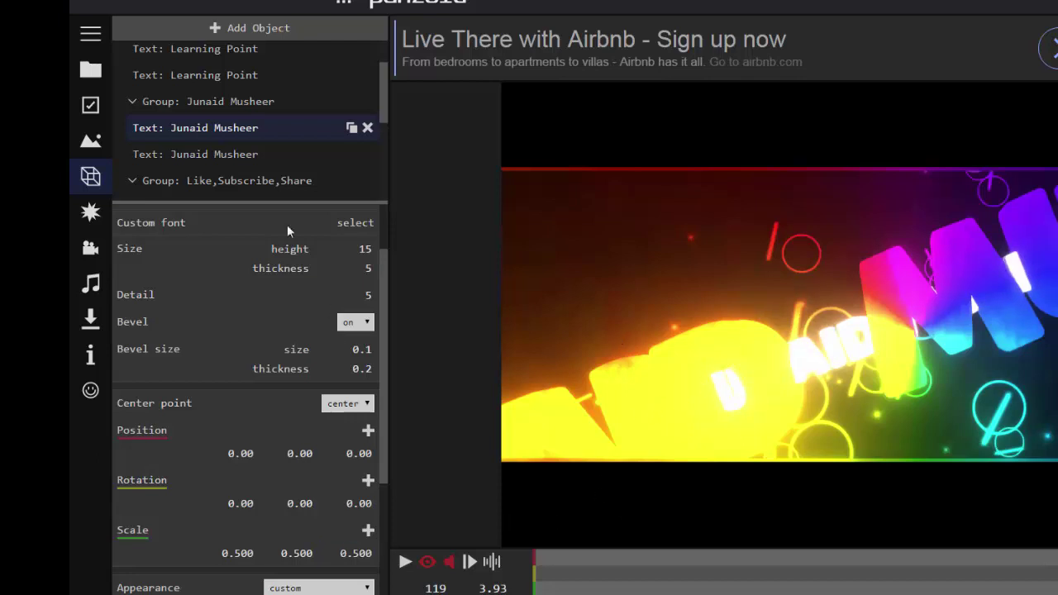
- Give the second Junaid Musheer text height 15 and scale 0.5 on all three axes
mouse_move(214, 154)
left_click(263, 165)
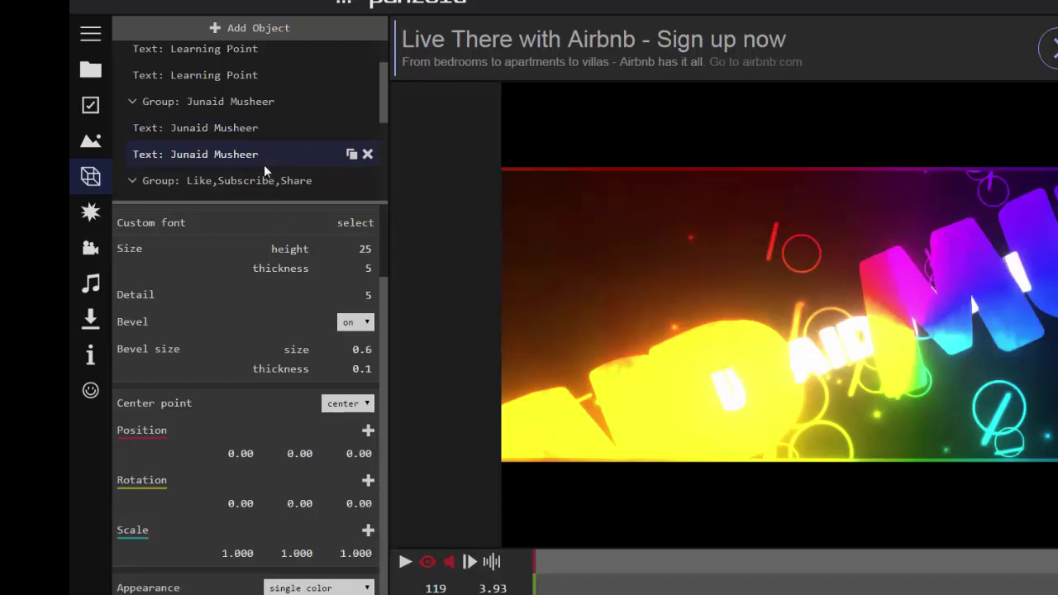
left_click(363, 249)
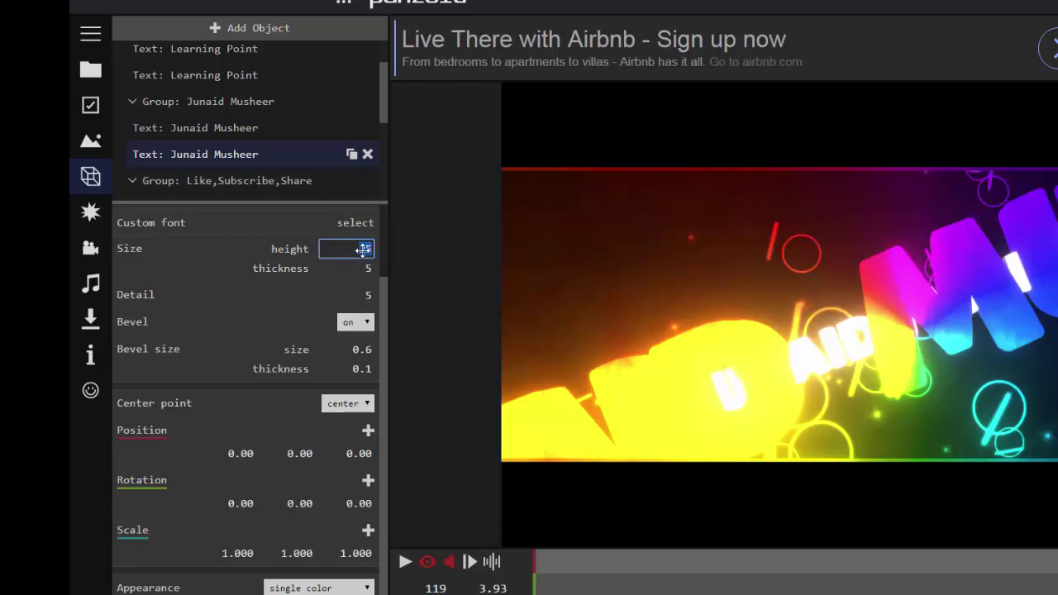
type("5")
key("Return")
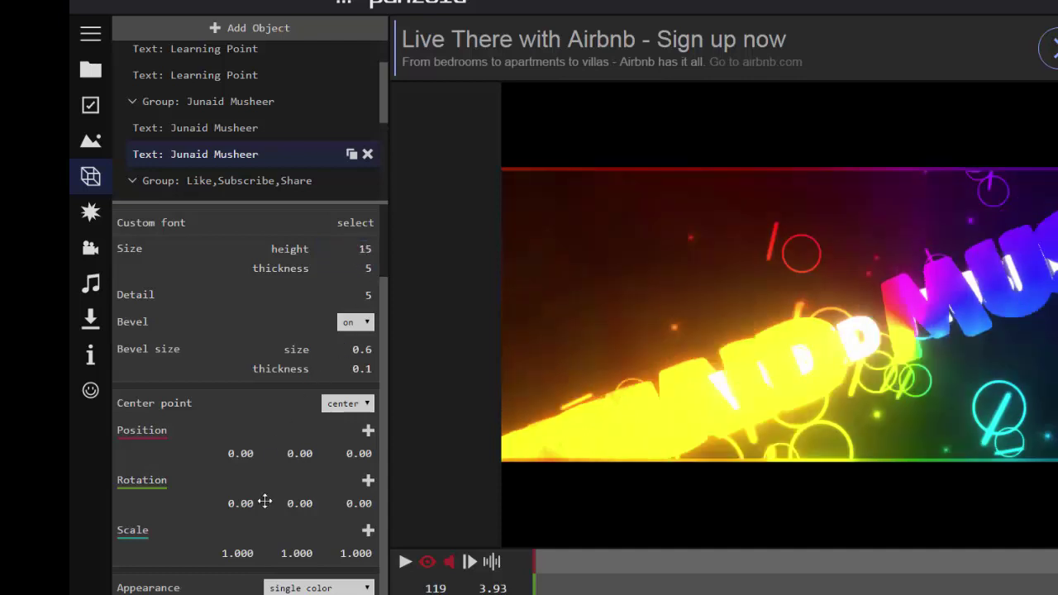
left_click(231, 552)
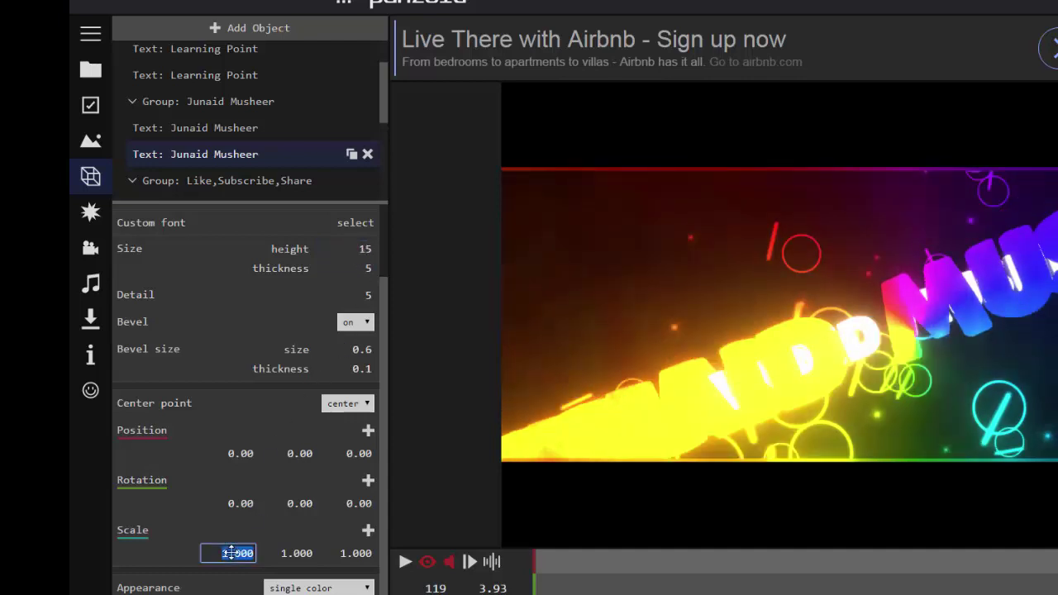
type("0.5")
left_click(296, 553)
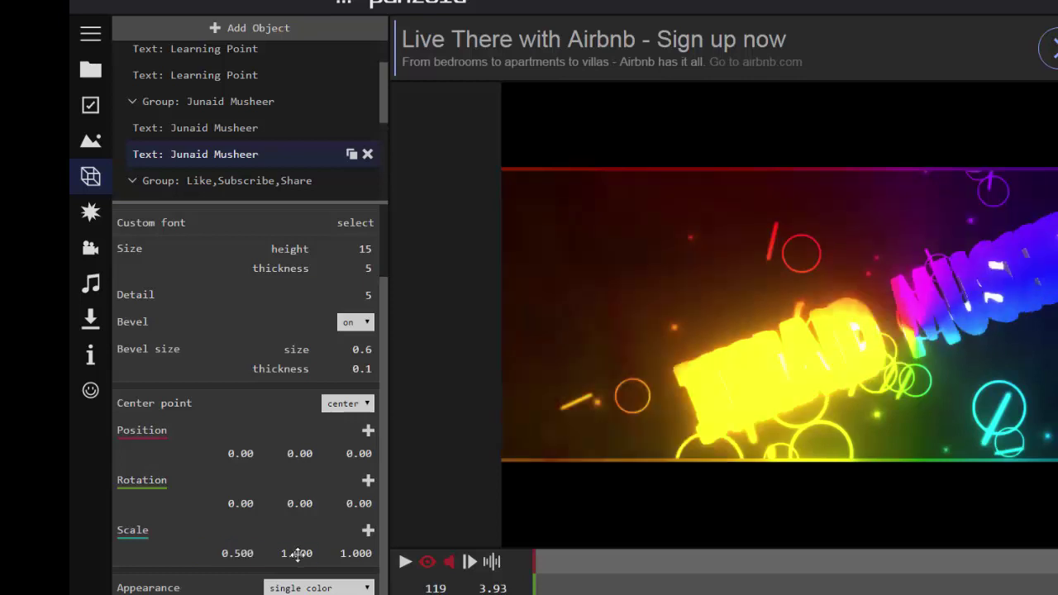
type("0.5")
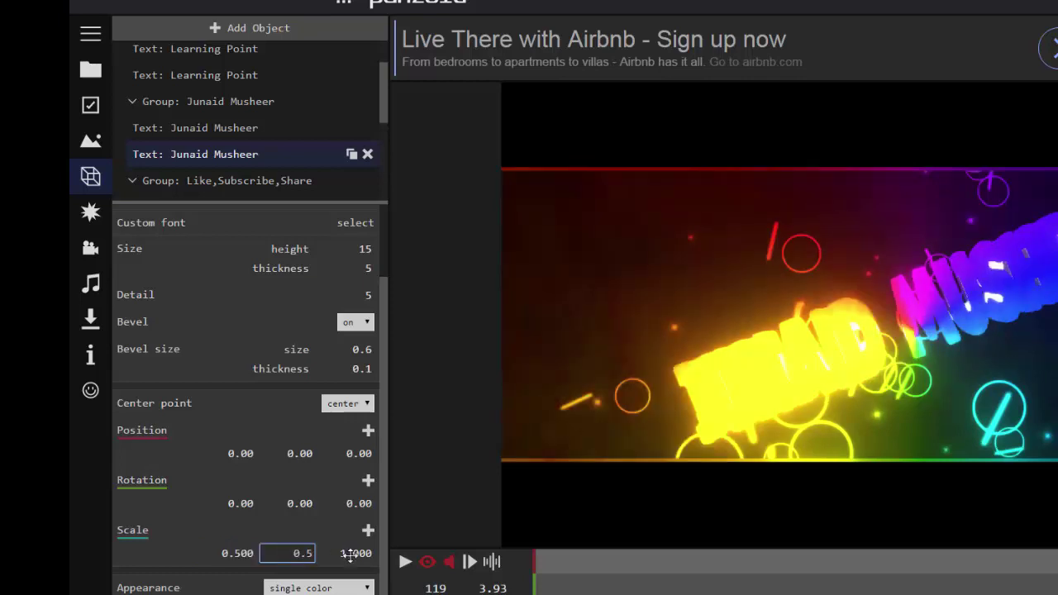
left_click(351, 553)
type("0.5")
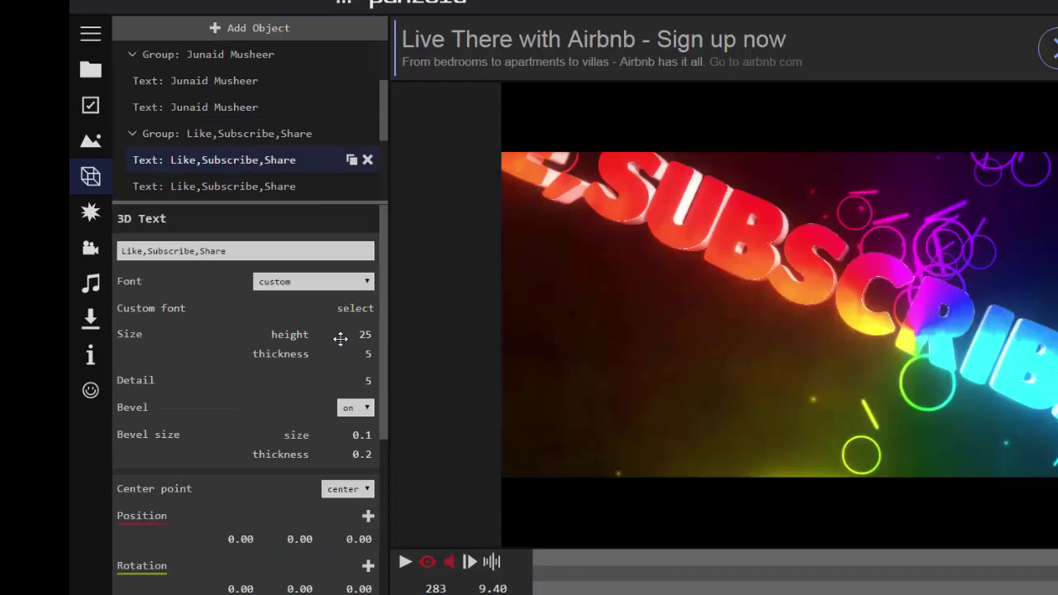
- Set the first Like,Subscribe,Share text to height 15 and 0.5 scale, then select the second copy
left_click(339, 339)
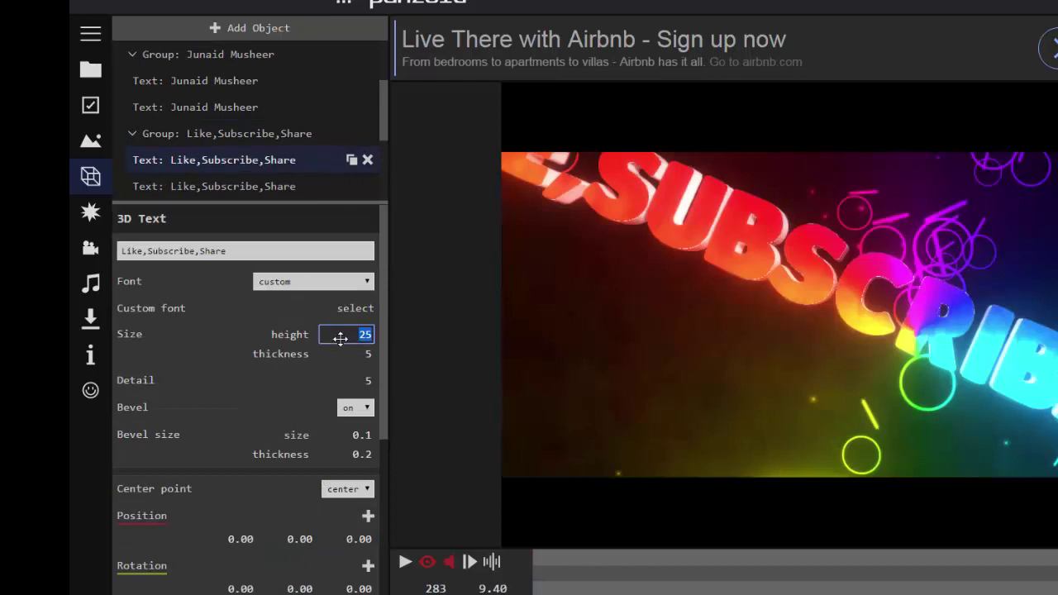
type("1")
key("Return")
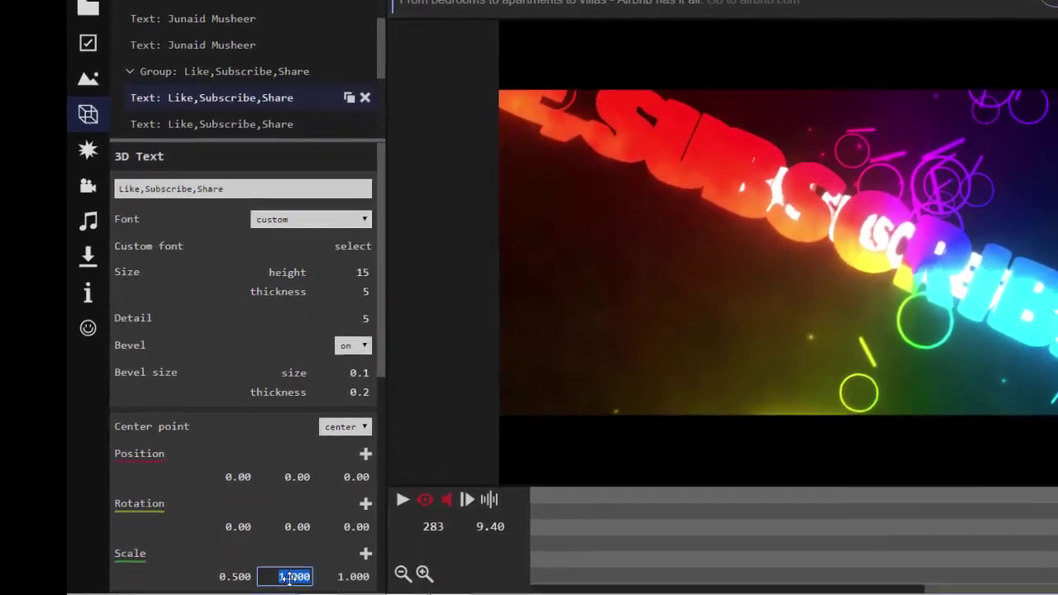
type("0.5")
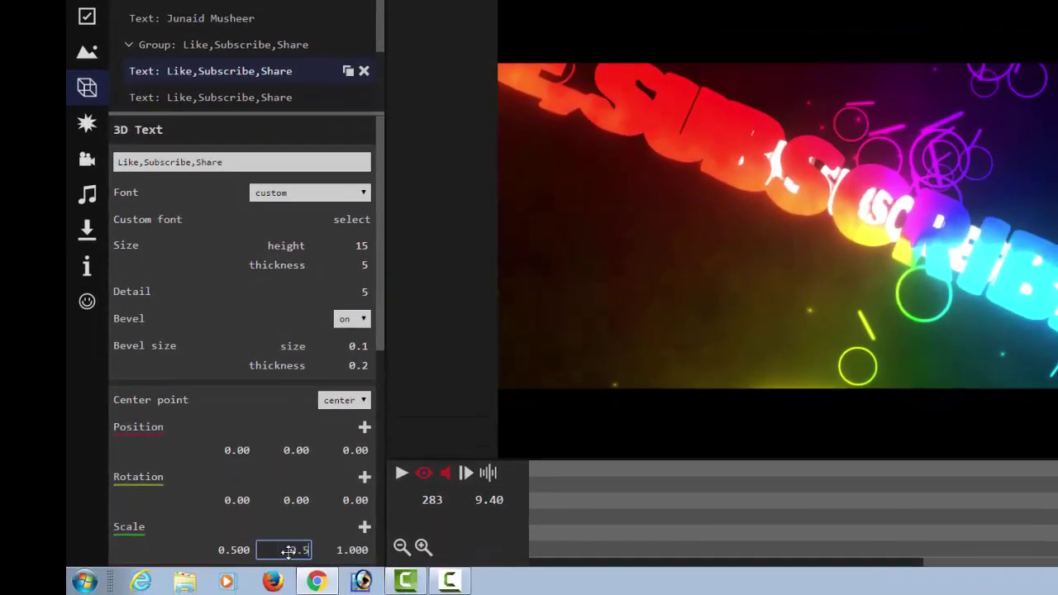
left_click(356, 549)
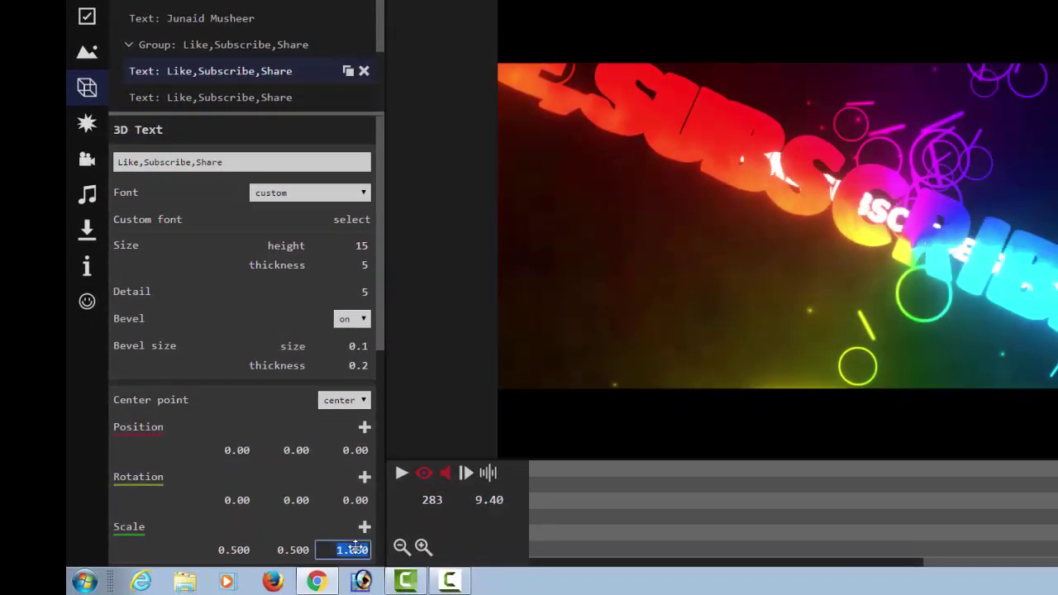
key("BackSpace")
type("0.5")
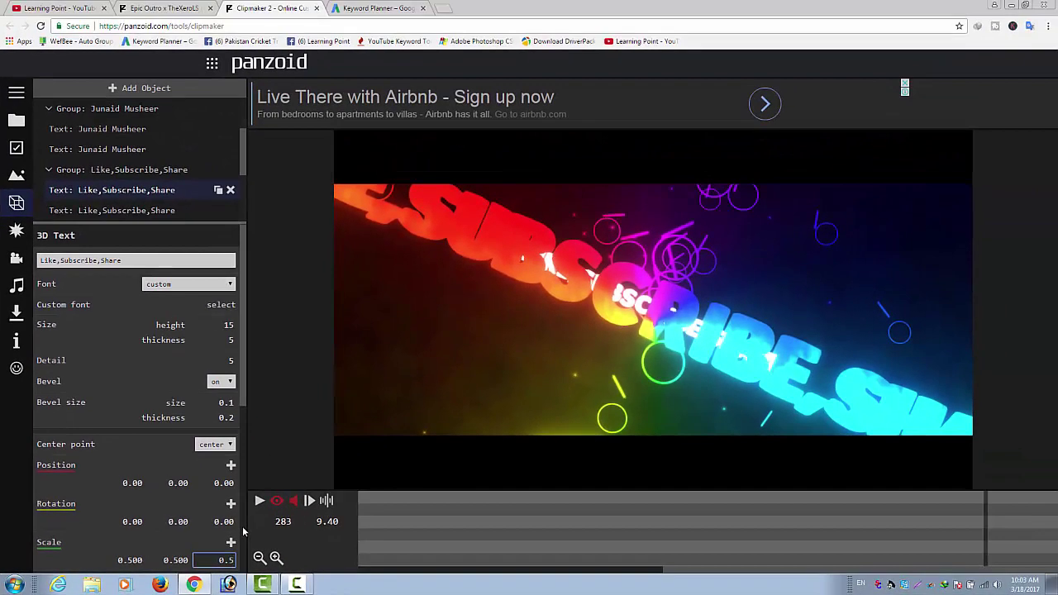
key("Return")
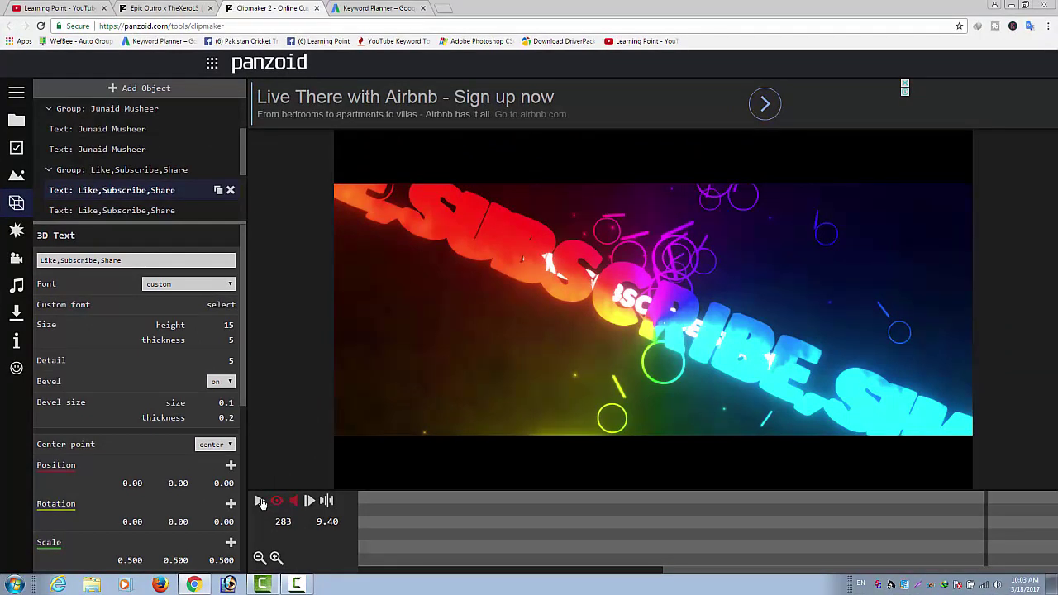
mouse_move(112, 210)
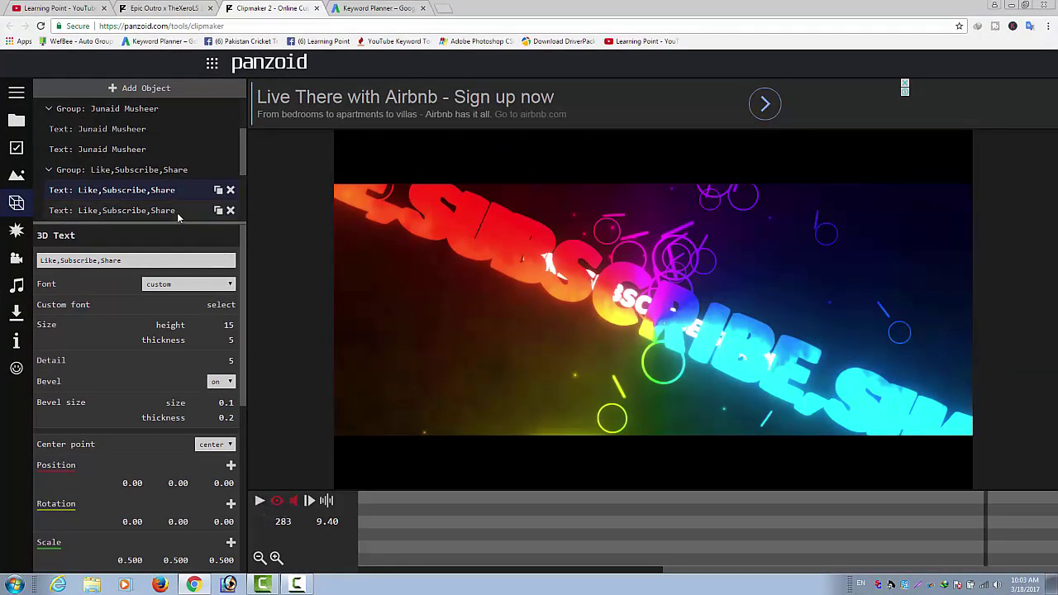
left_click(177, 213)
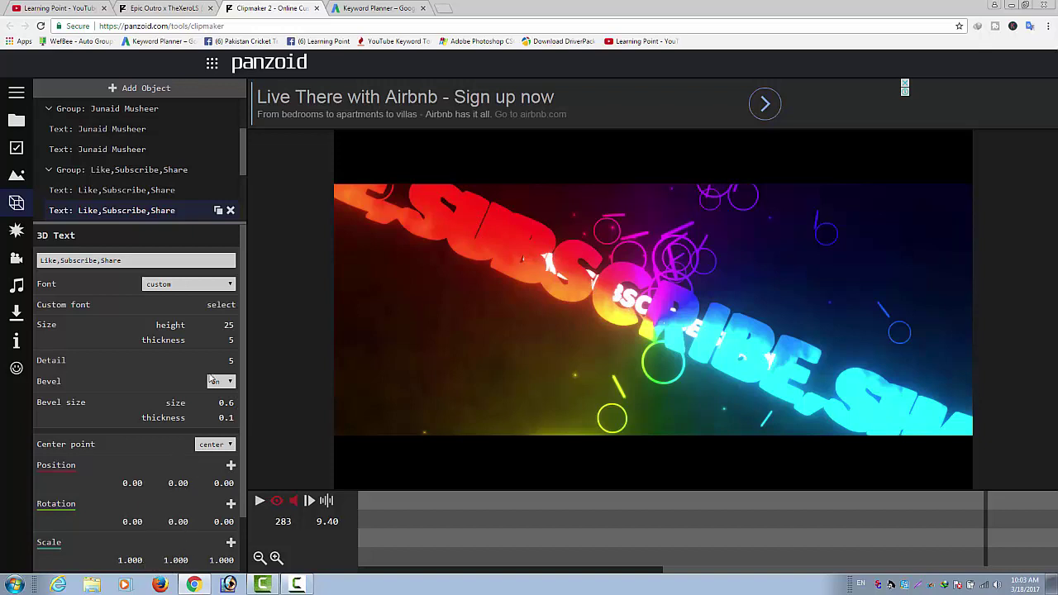
- Give the second Like,Subscribe,Share text height 15 and scale 0.5 on X, Y and Z
left_click(227, 328)
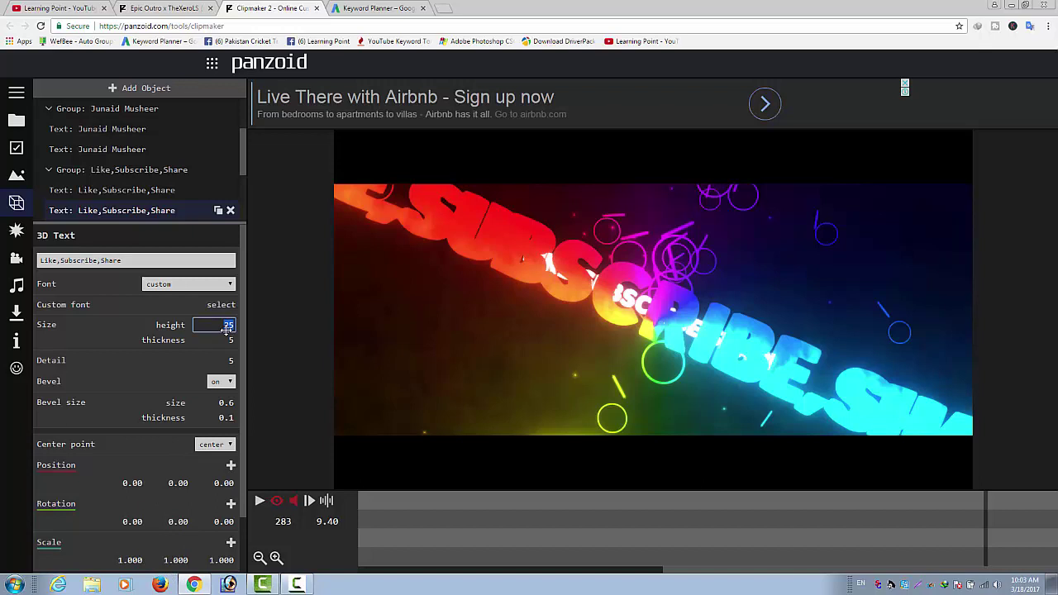
type("15")
key("Return")
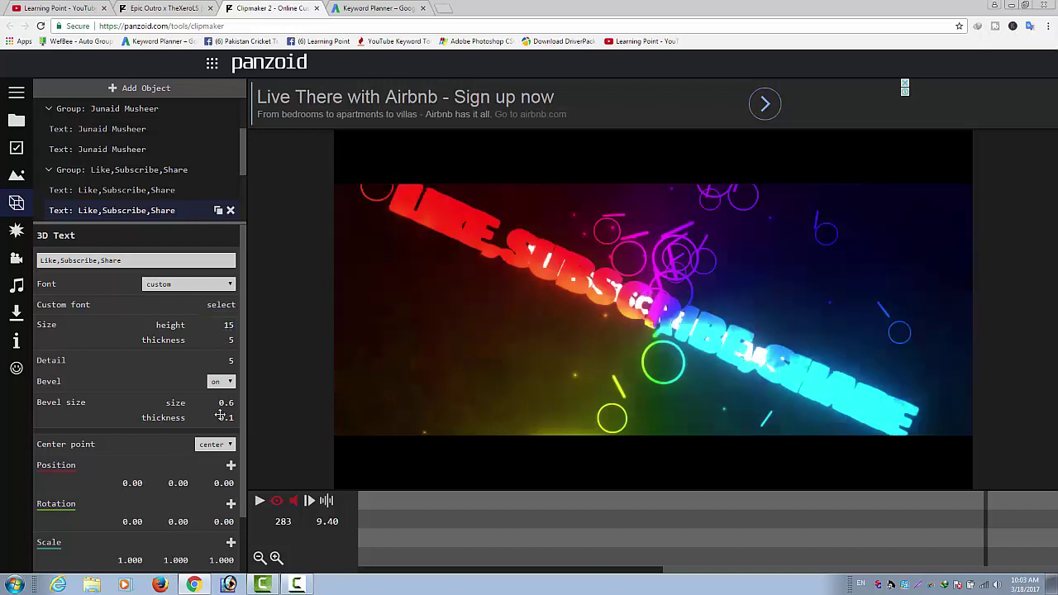
left_click(123, 560)
type("0.5")
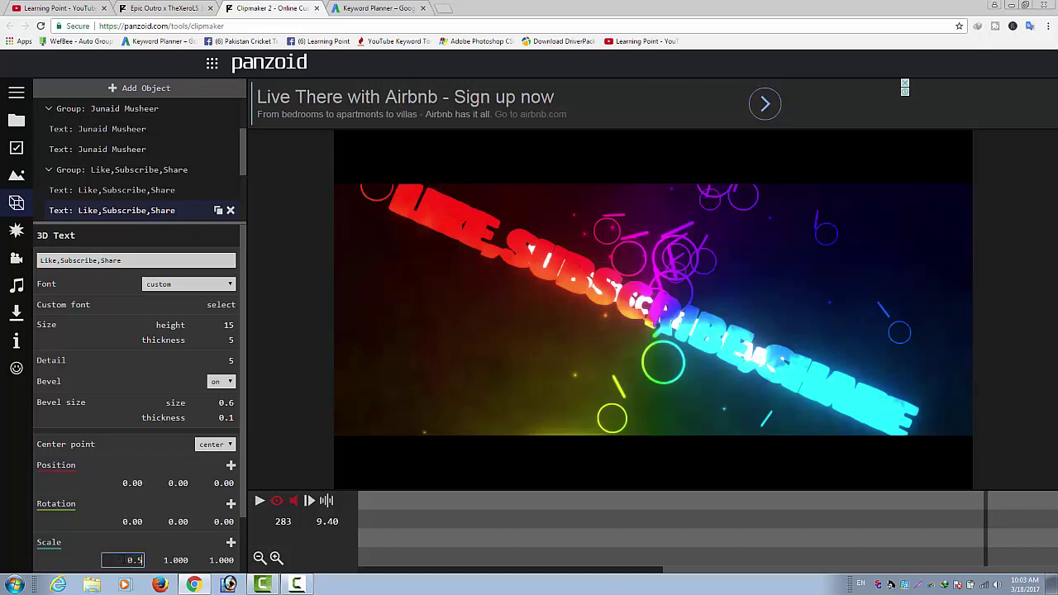
left_click(176, 560)
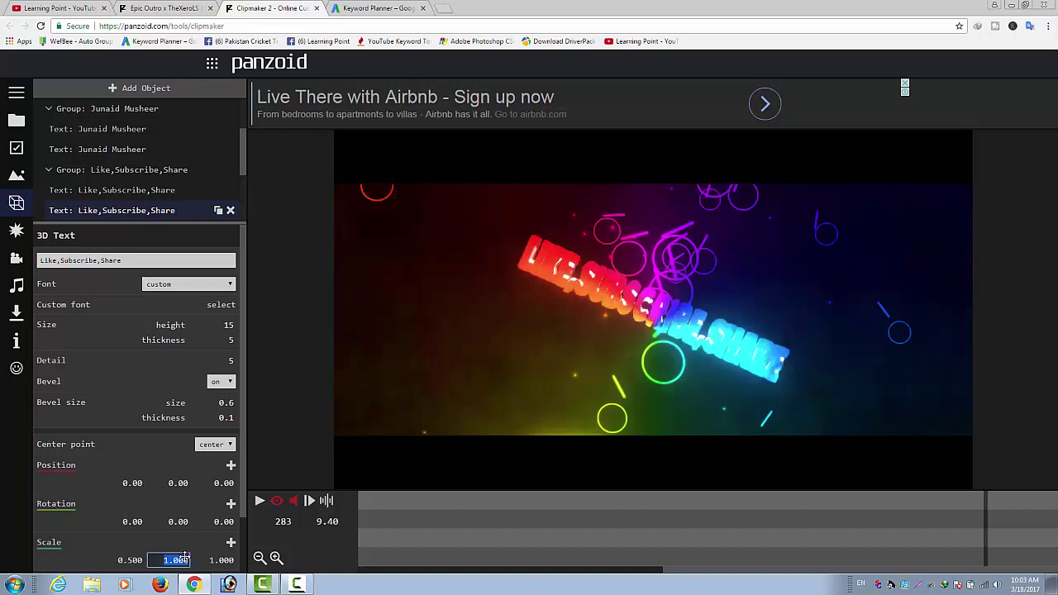
type("0.5")
left_click(216, 560)
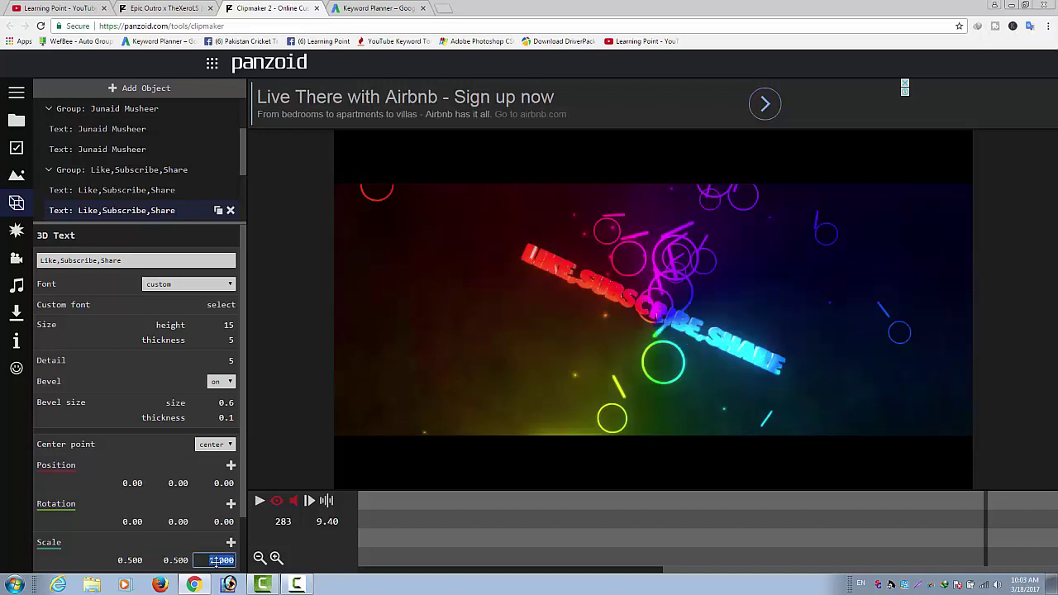
type("0.5")
key("Return")
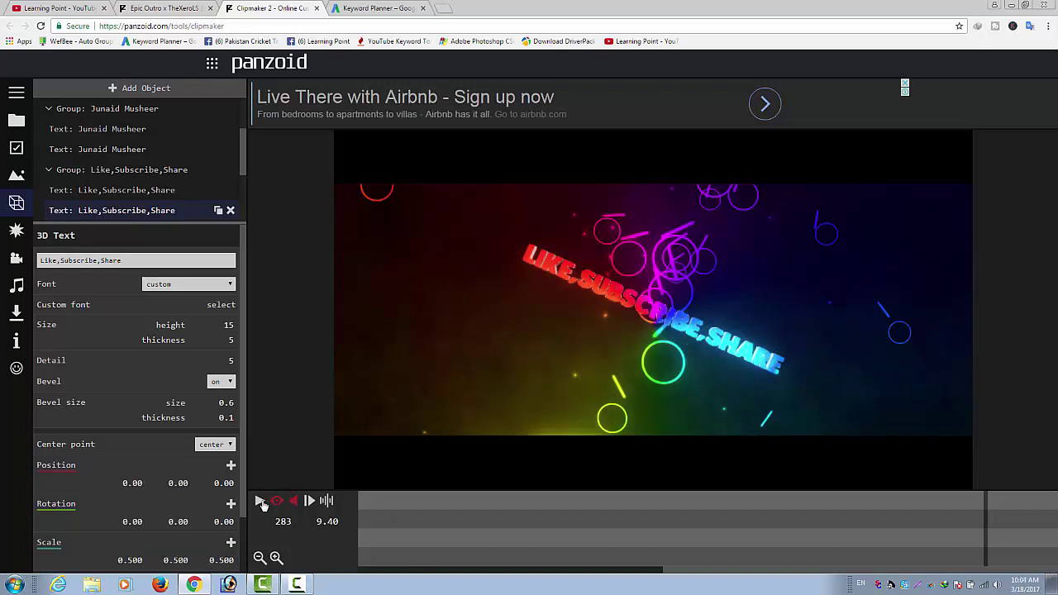
- Play and pause a preview of the outro, then show the effects list
left_click(260, 501)
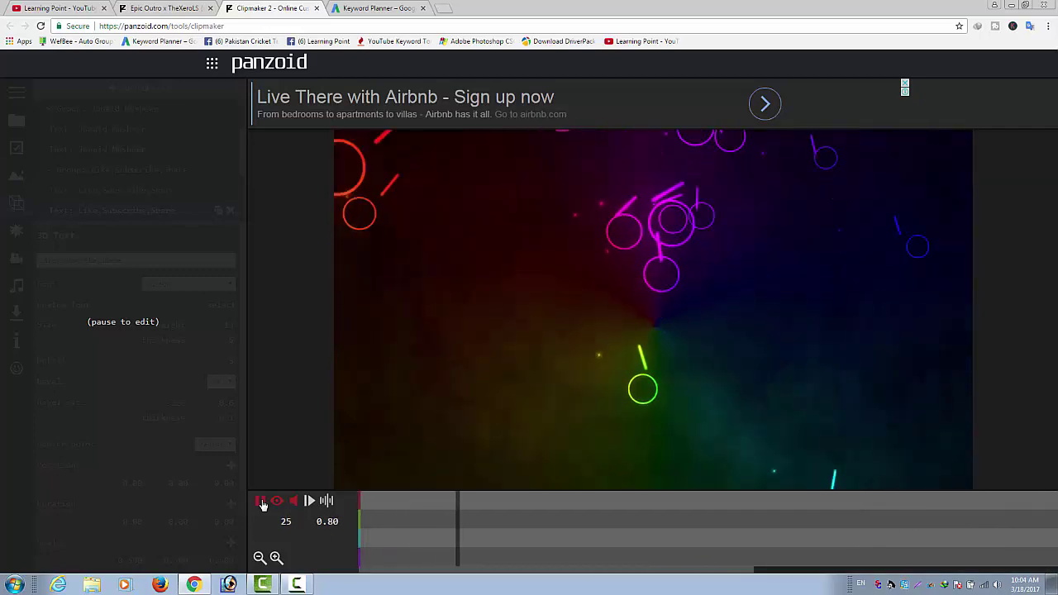
left_click(262, 503)
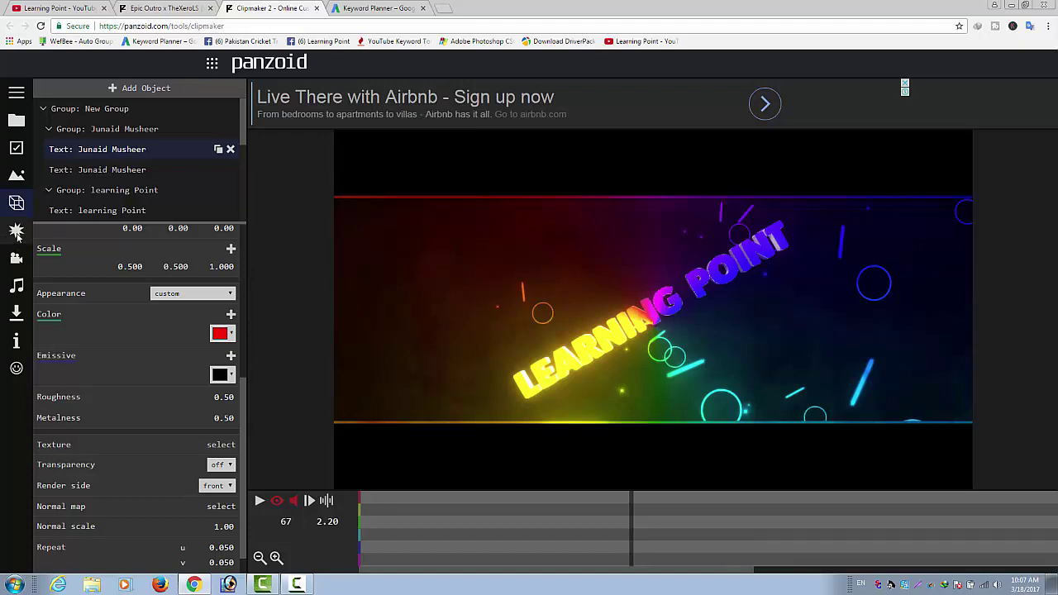
left_click(17, 232)
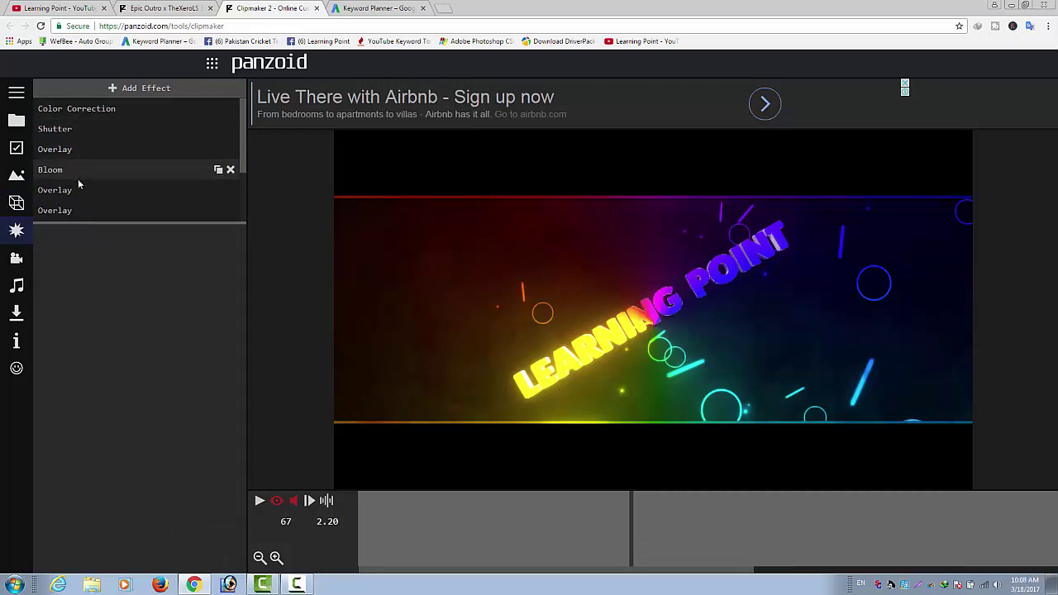
- In the camera settings, change the shake speed from 30 to 25
left_click(22, 261)
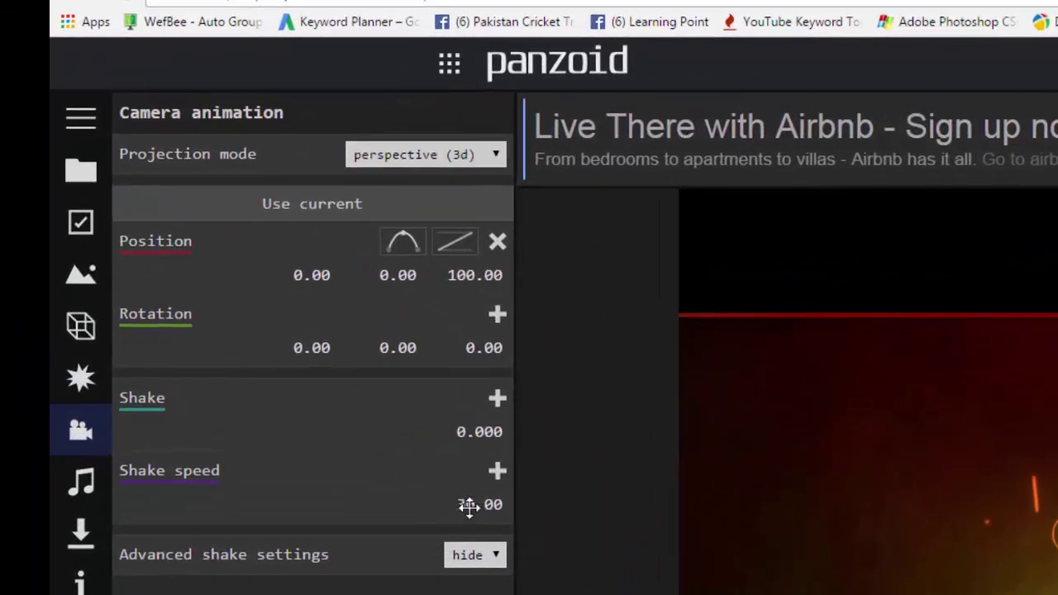
left_click(469, 503)
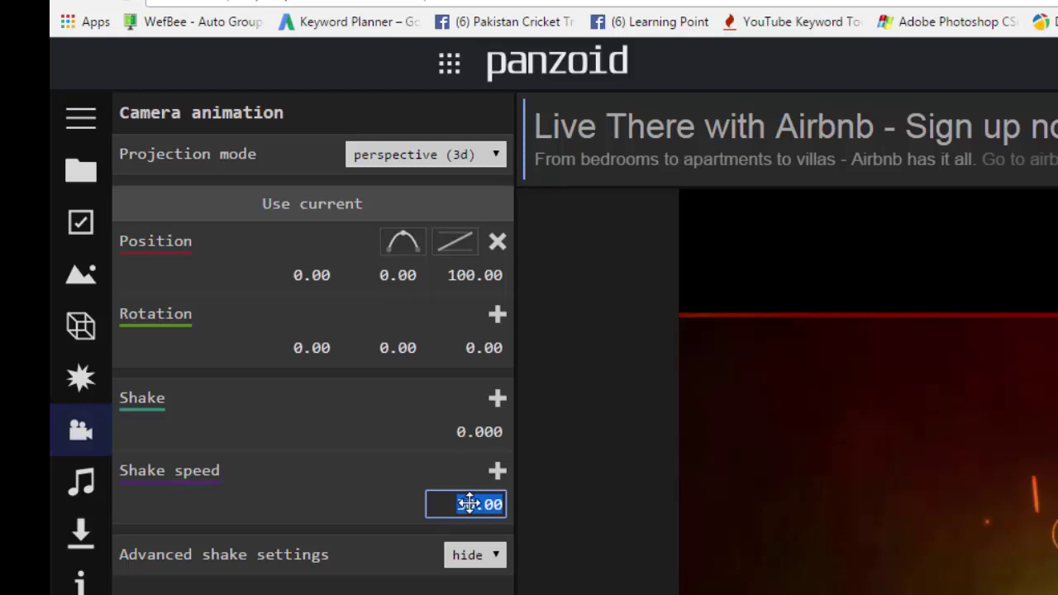
left_click(475, 504)
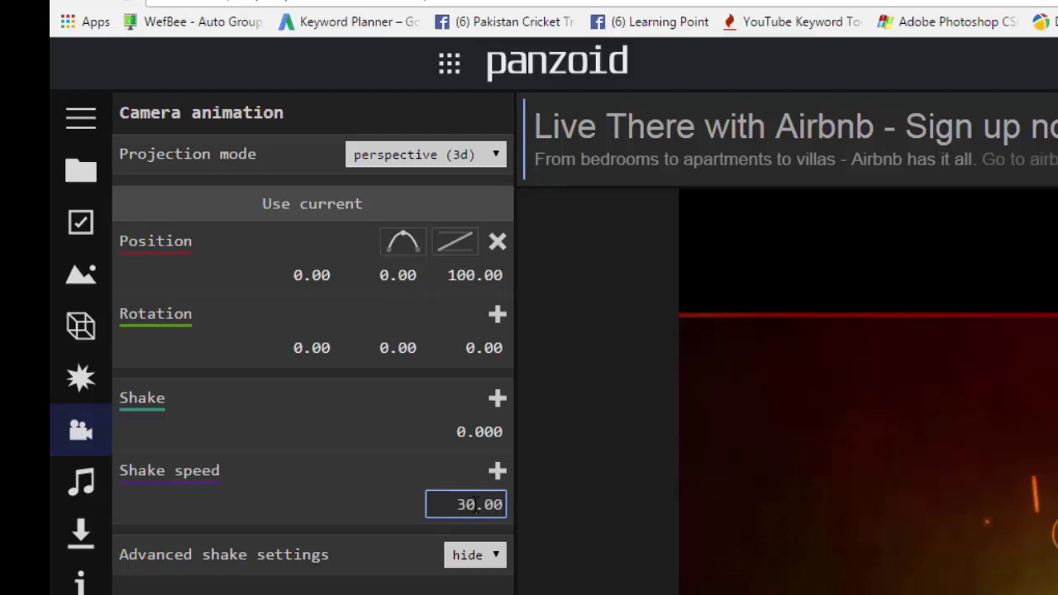
key("BackSpace")
key("BackSpace")
type("2")
type("5")
key("Return")
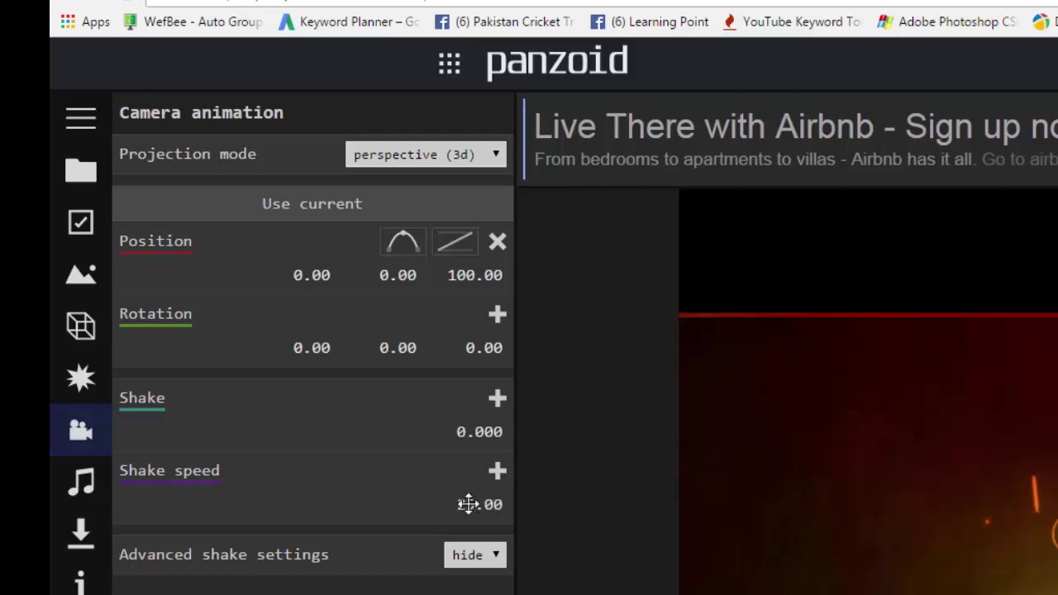
- Show the advanced shake settings, then hide them again
left_click(467, 275)
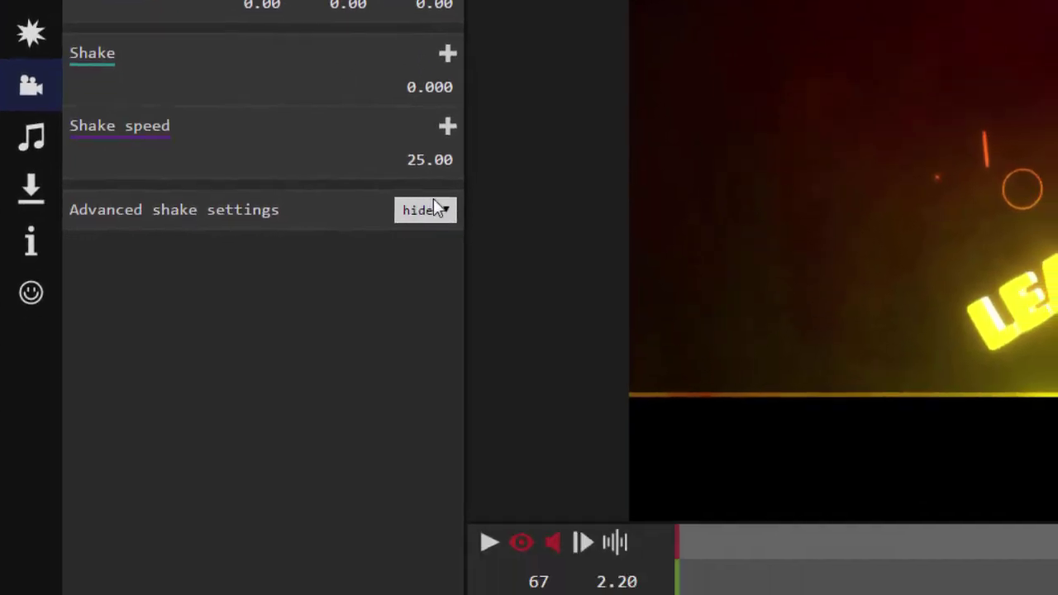
left_click(454, 293)
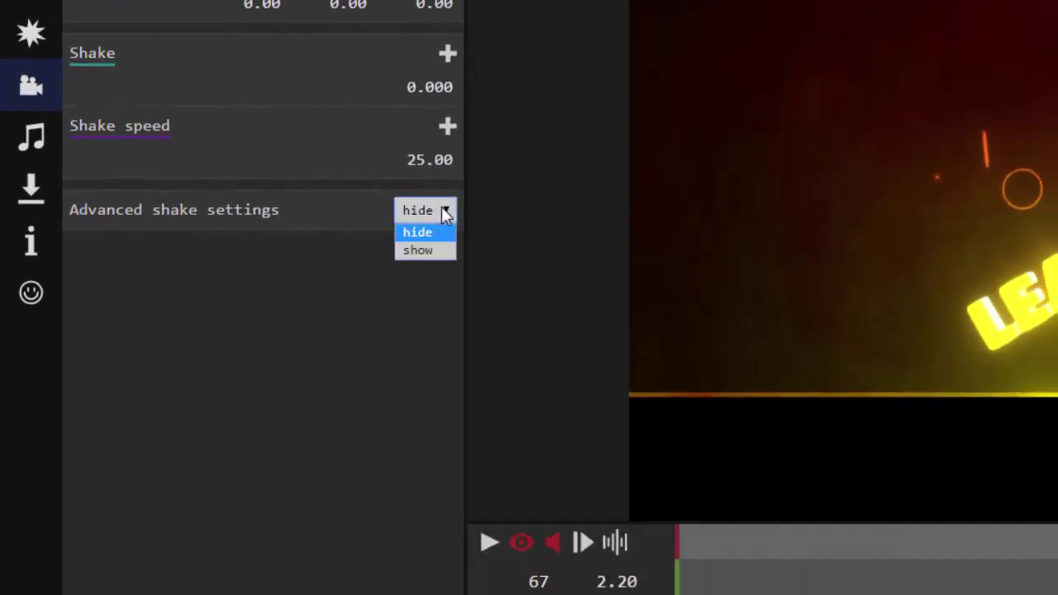
left_click(425, 252)
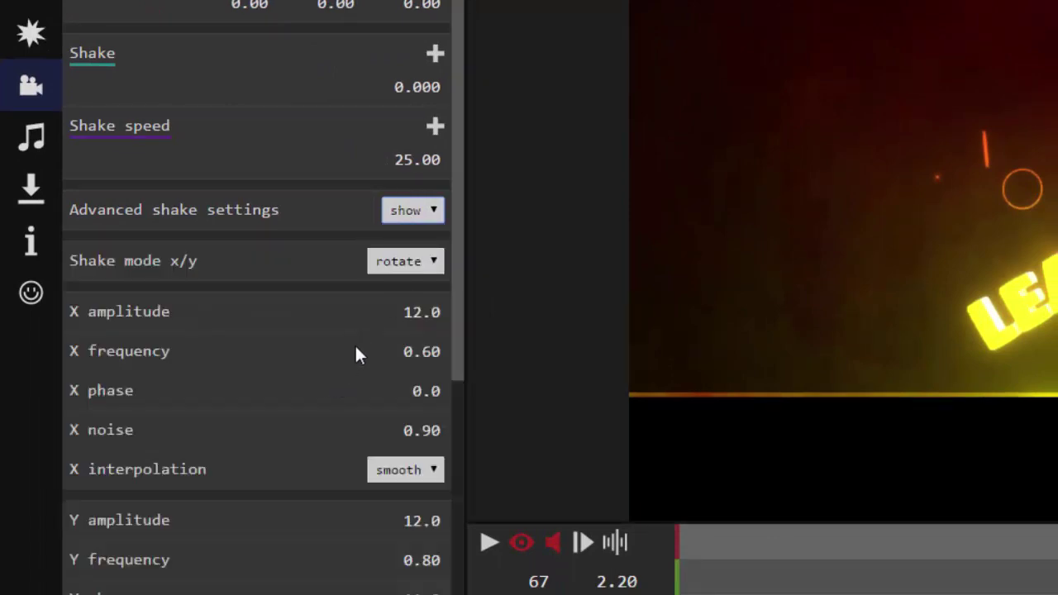
left_click(434, 211)
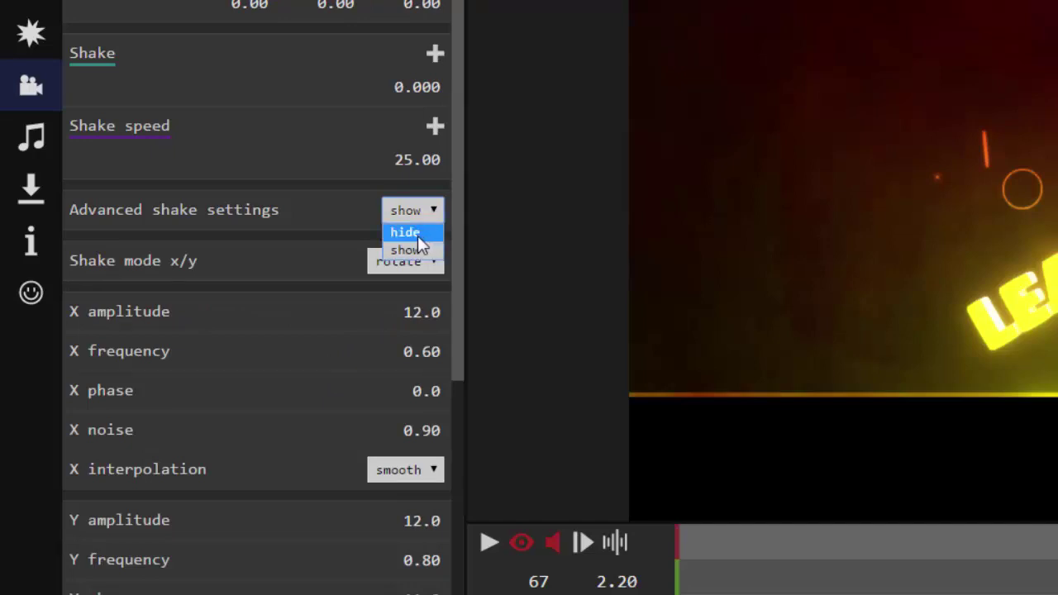
left_click(418, 232)
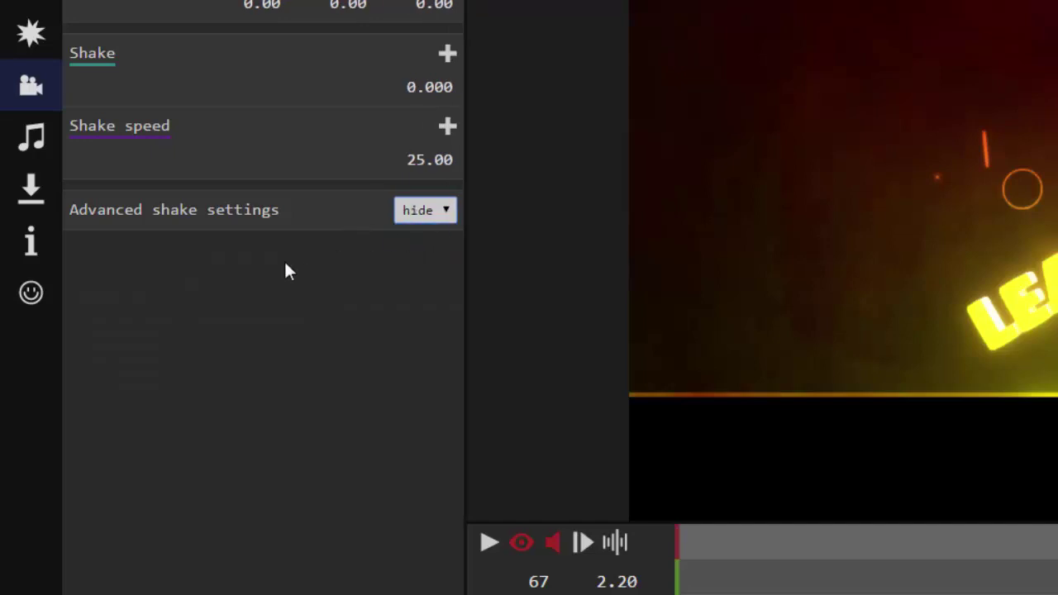
- Switch the audio track's volume mode to fade in/out (0.00 s in, 3.00 s out)
left_click(36, 141)
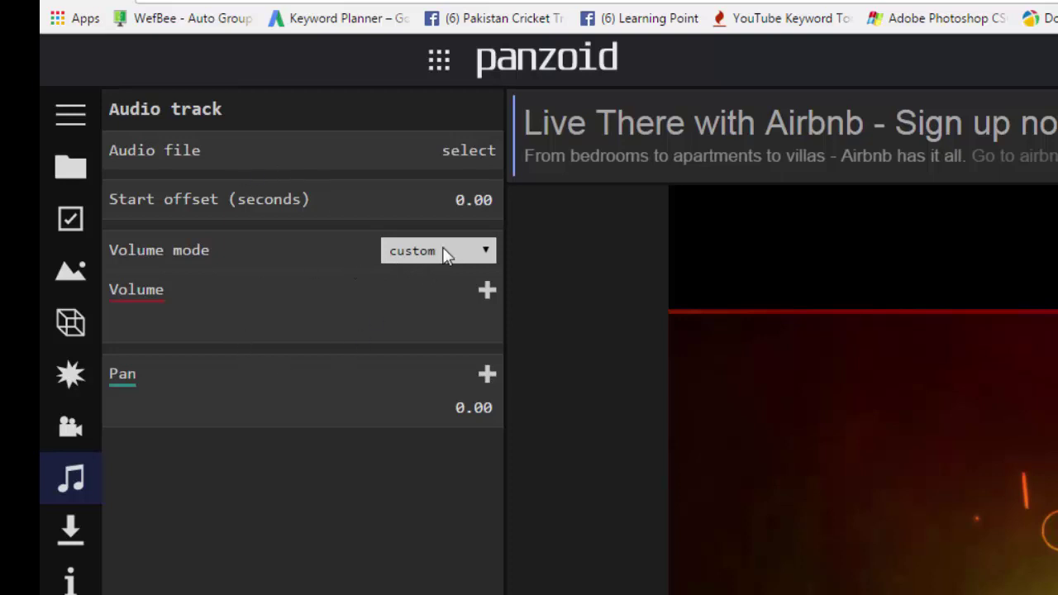
left_click(484, 252)
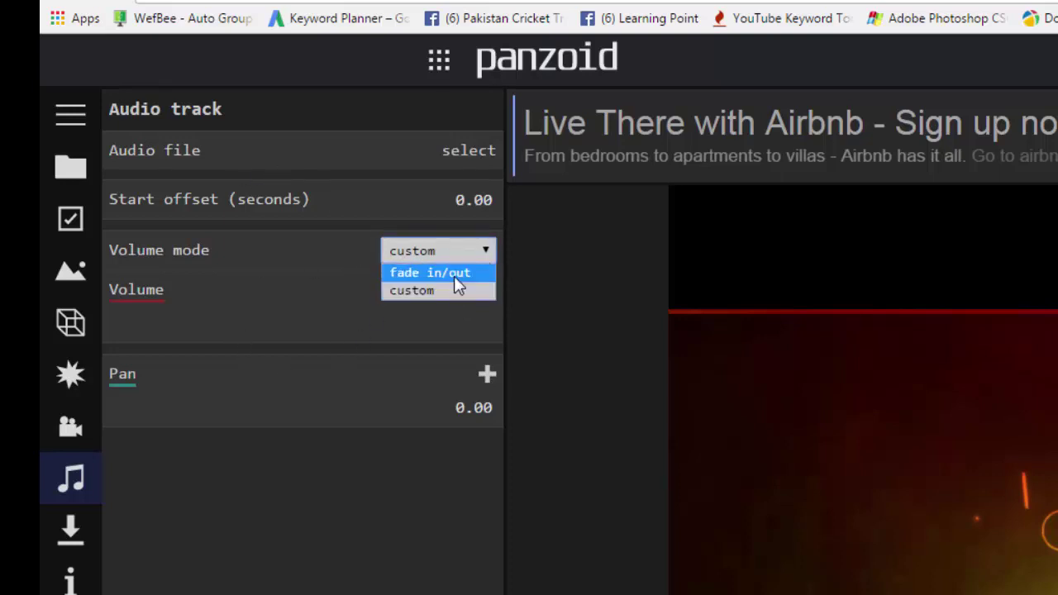
left_click(454, 277)
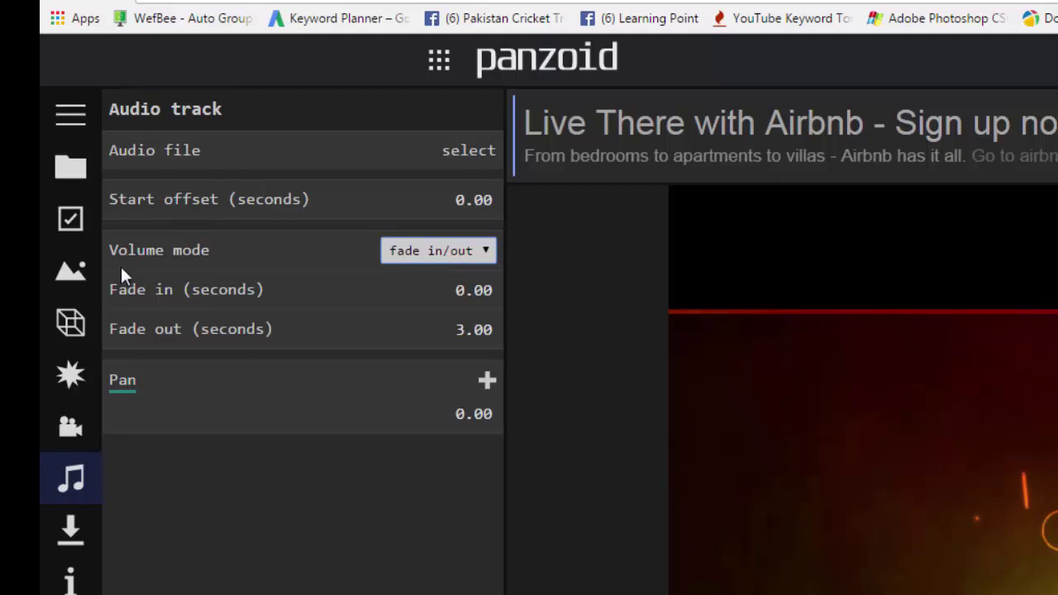
- Render the outro in good quality as .mkv (vp8/opus)
left_click(75, 526)
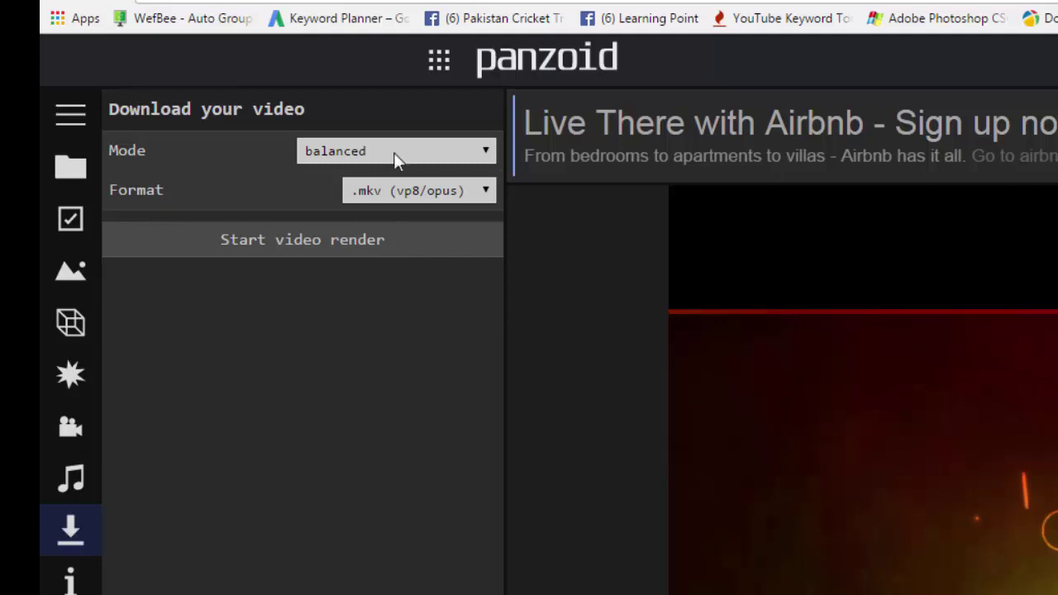
left_click(456, 152)
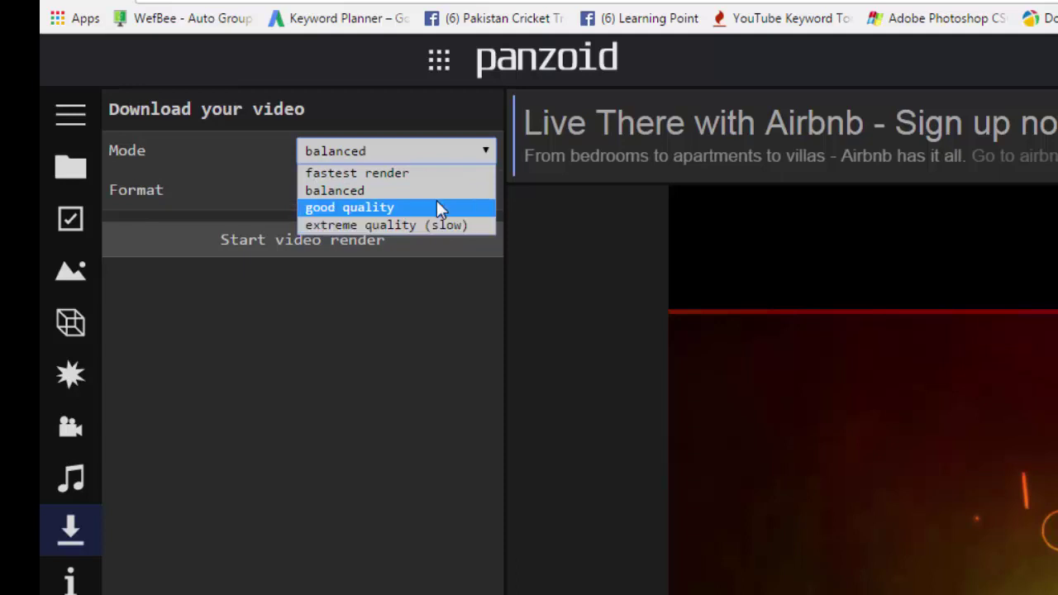
left_click(438, 208)
left_click(479, 194)
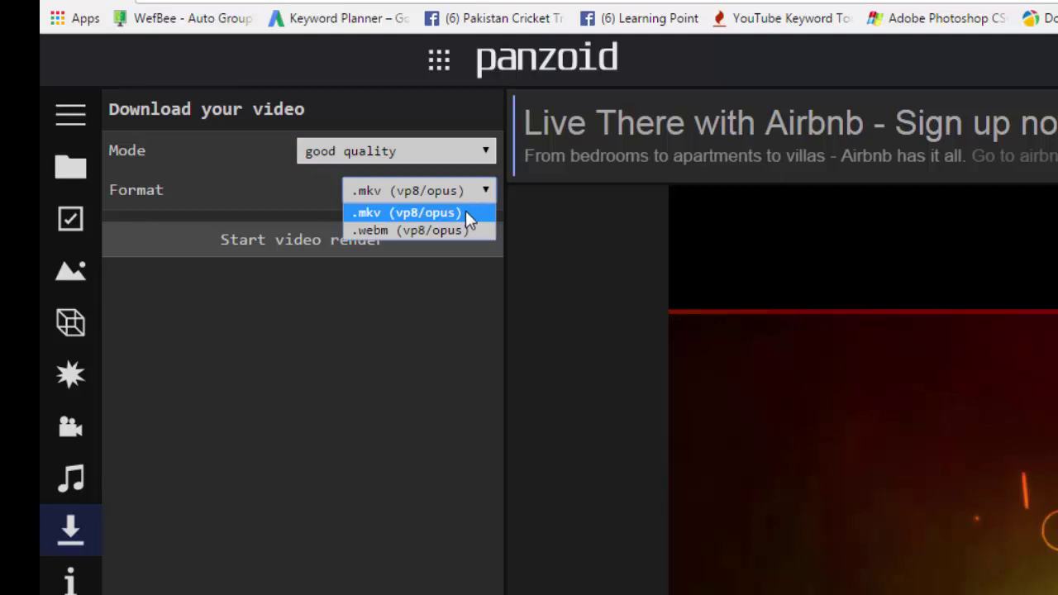
left_click(468, 215)
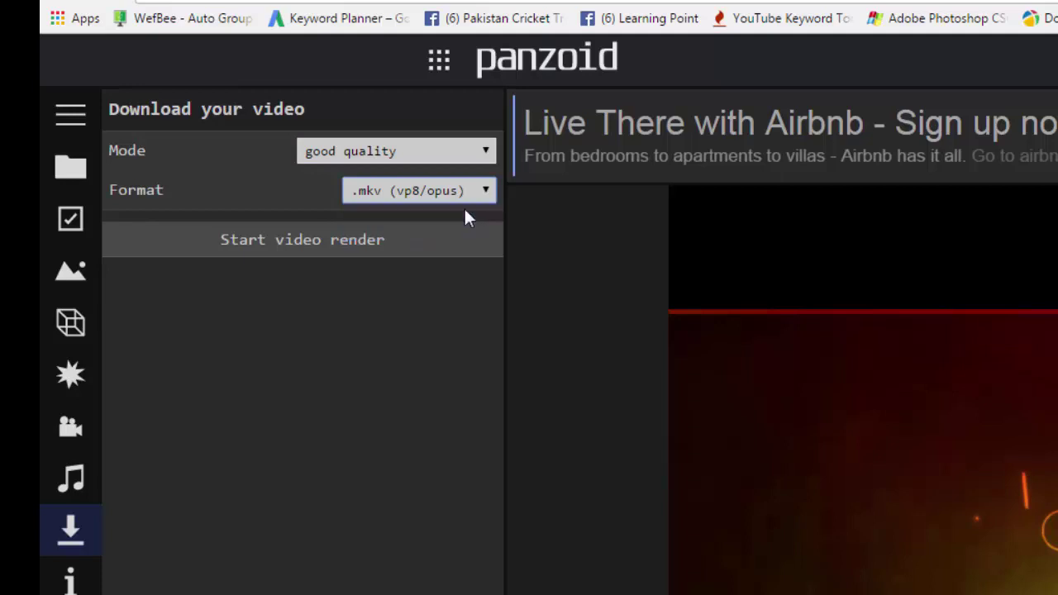
left_click(299, 239)
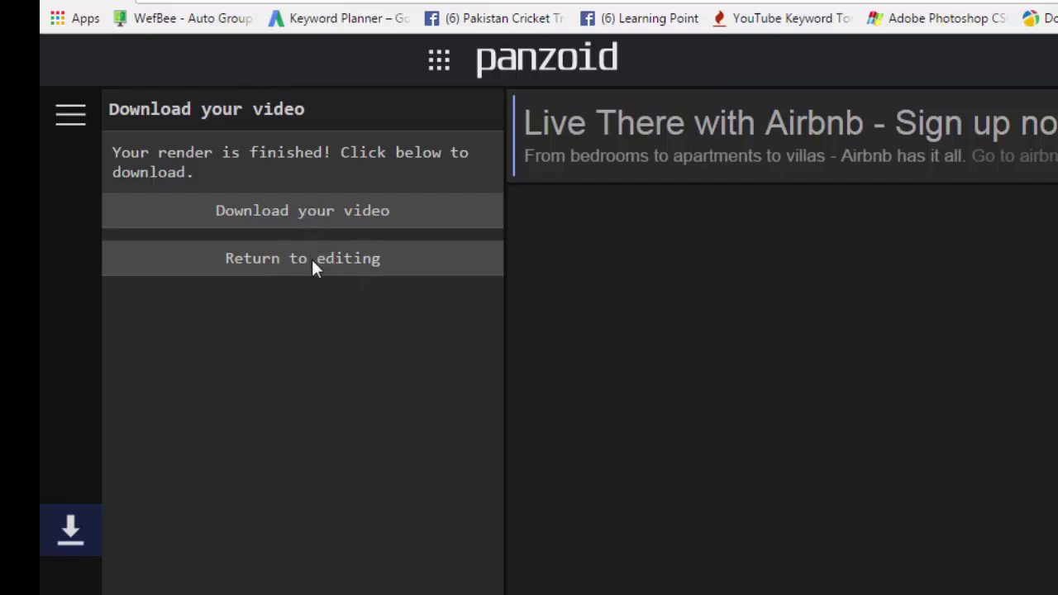
- Download the rendered outro as video.mkv
left_click(326, 217)
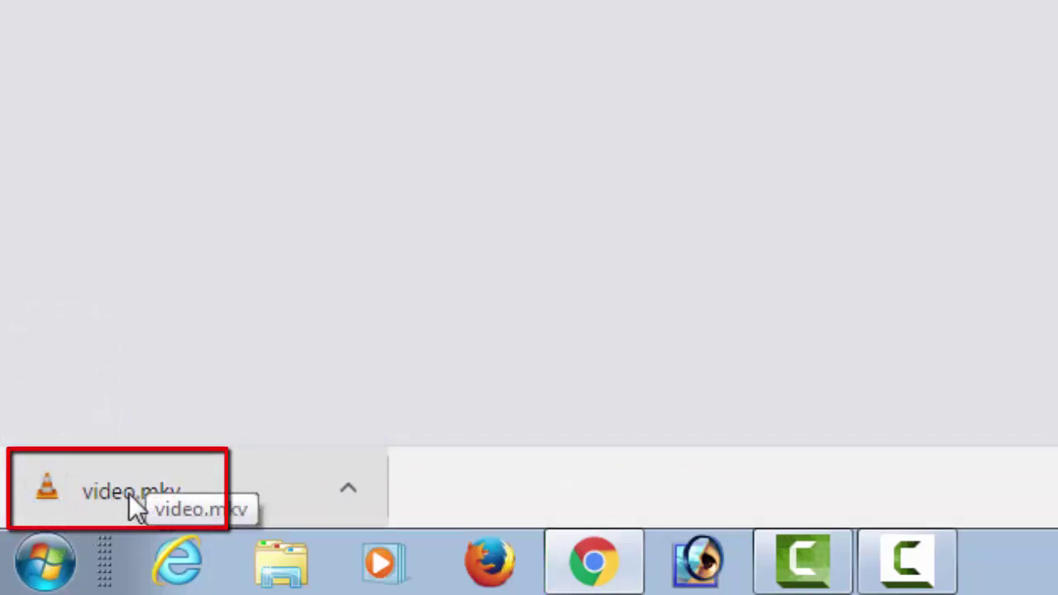
- Play video.mkv in VLC, pause on the Learning Point title, and lower the volume
left_click(129, 494)
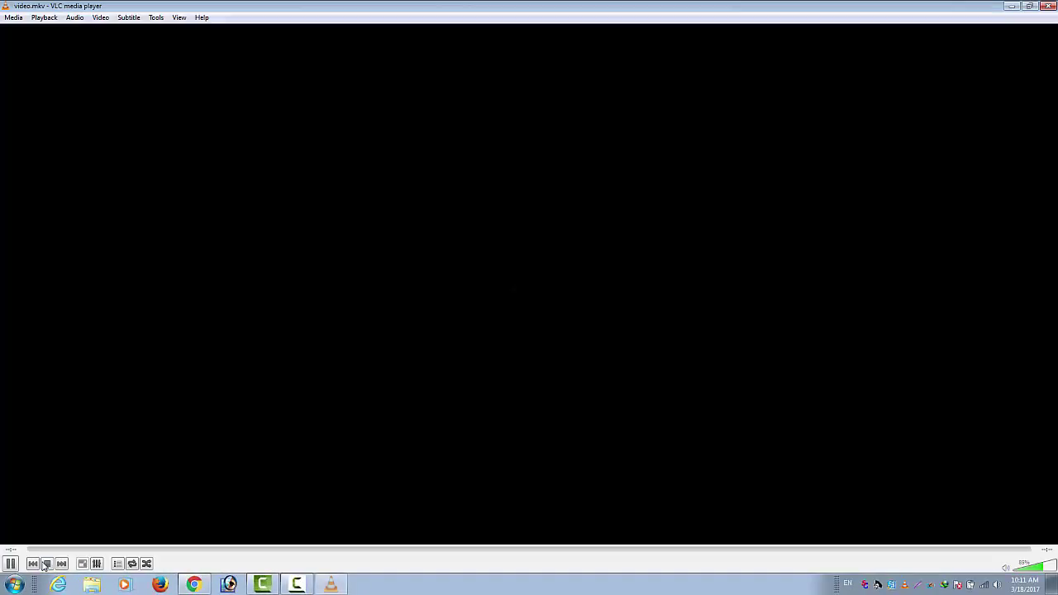
key("space")
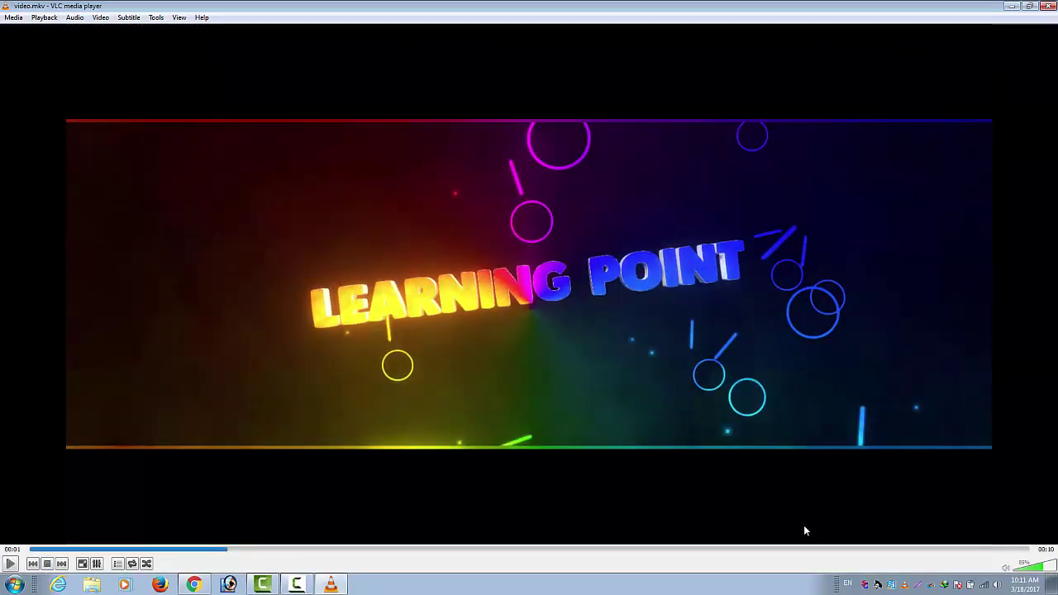
left_click(1026, 570)
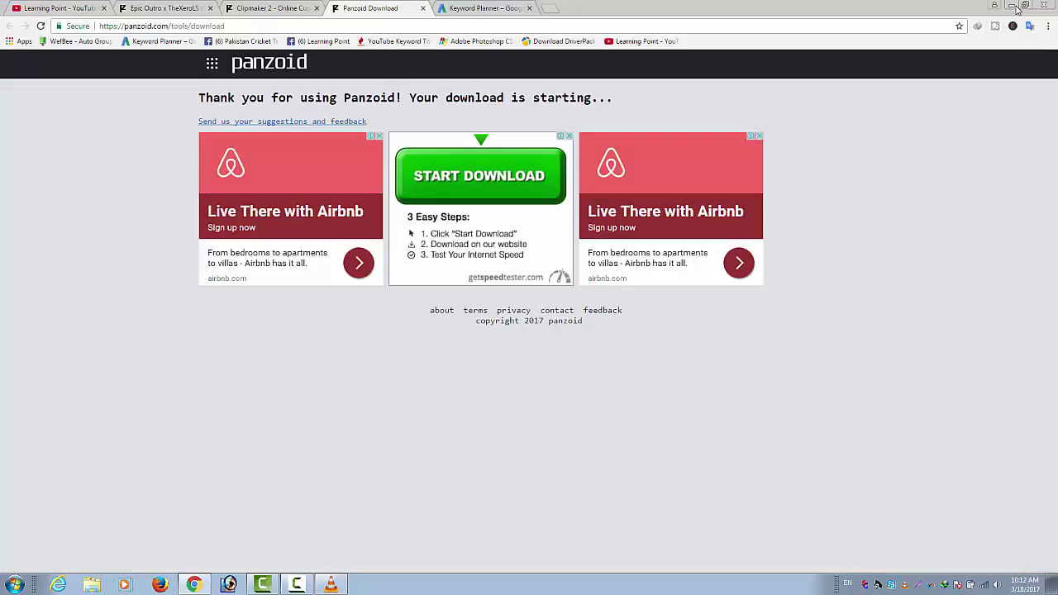
- Minimize the VLC player to return to Panzoid's download thank-you page in Chrome
left_click(1012, 6)
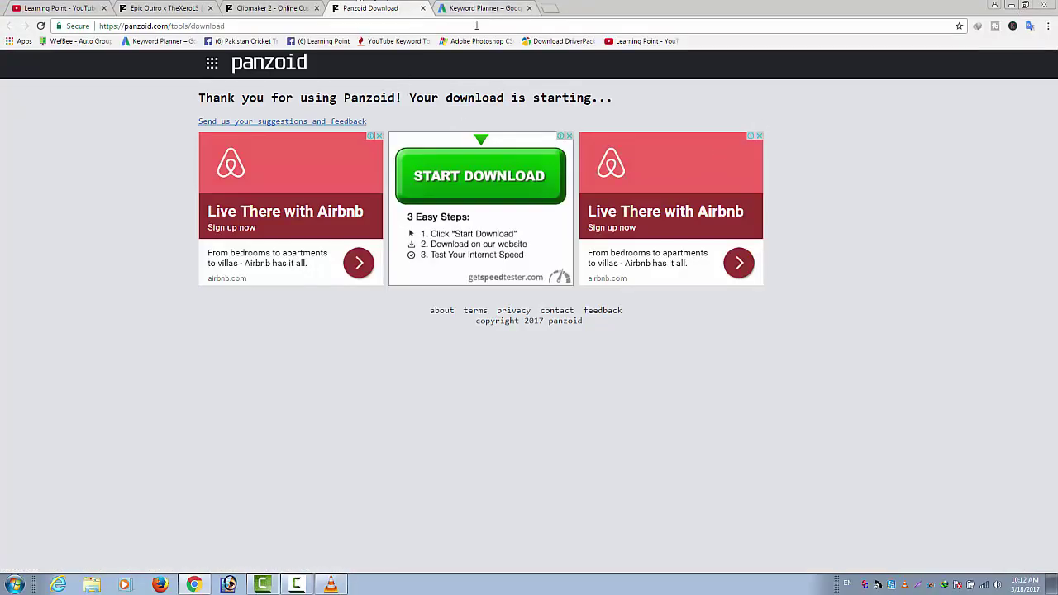
left_click(306, 585)
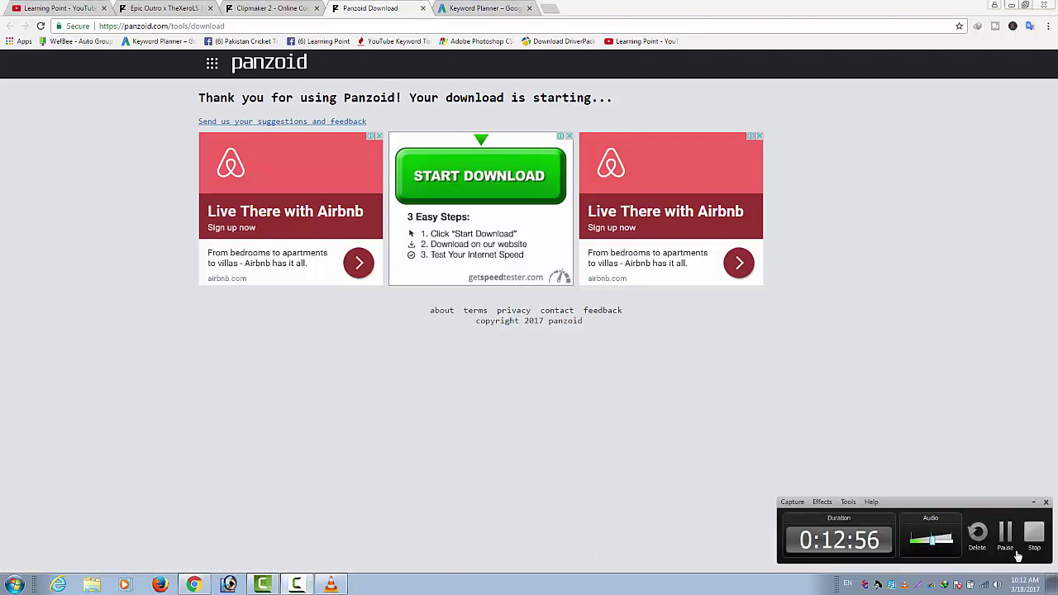